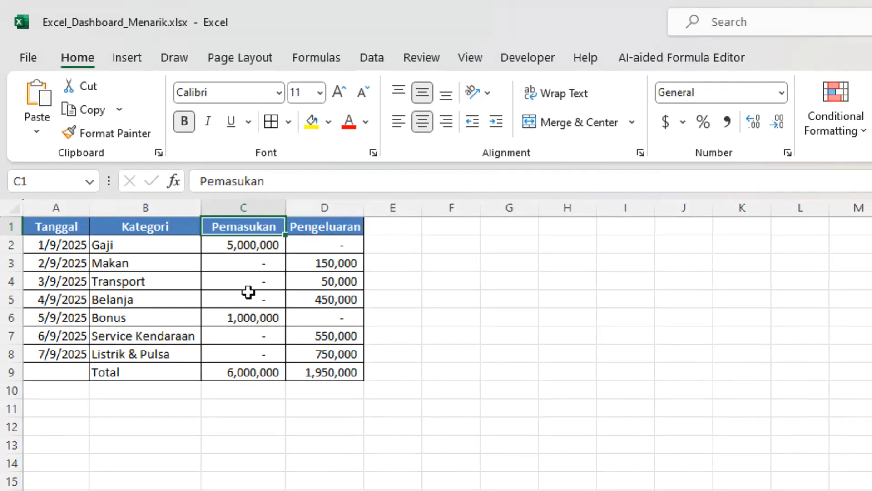
drag(68, 230, 324, 374)
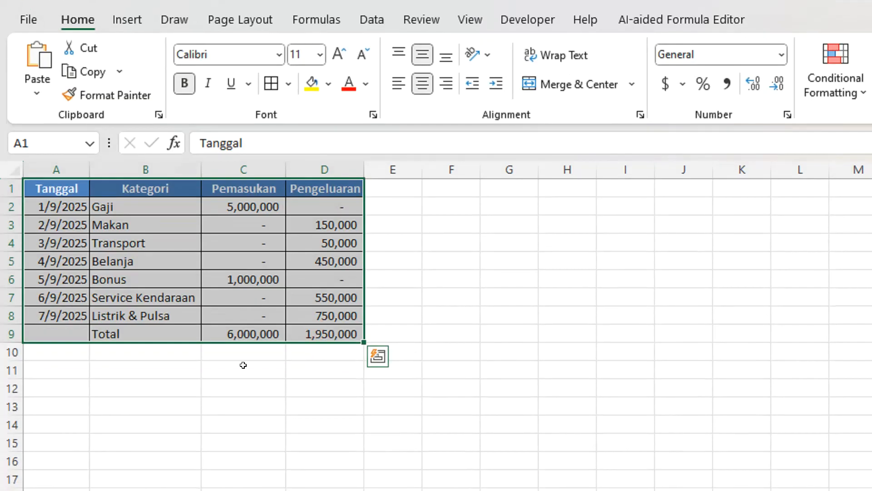
click(241, 186)
click(313, 186)
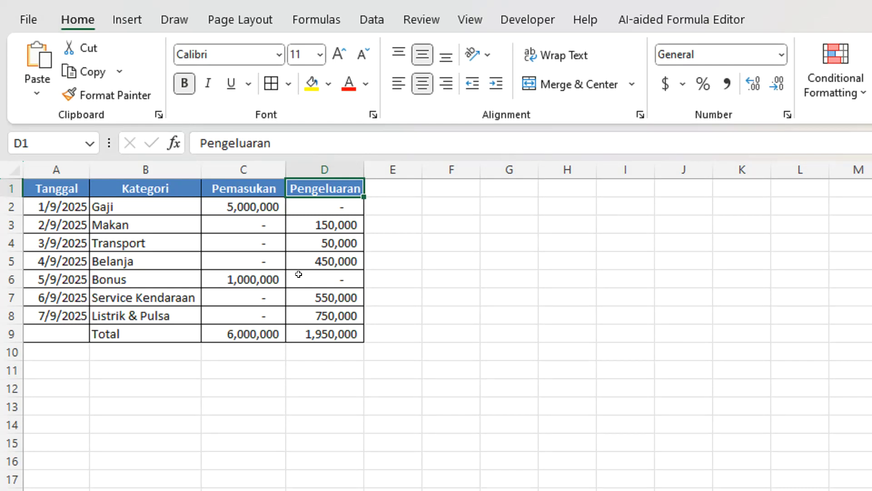
Insert a 3-D clustered column chart from the Kategori and Pengeluaran columns, rows 1 to 9, using the variant with a separate colour per category
drag(152, 190, 140, 331)
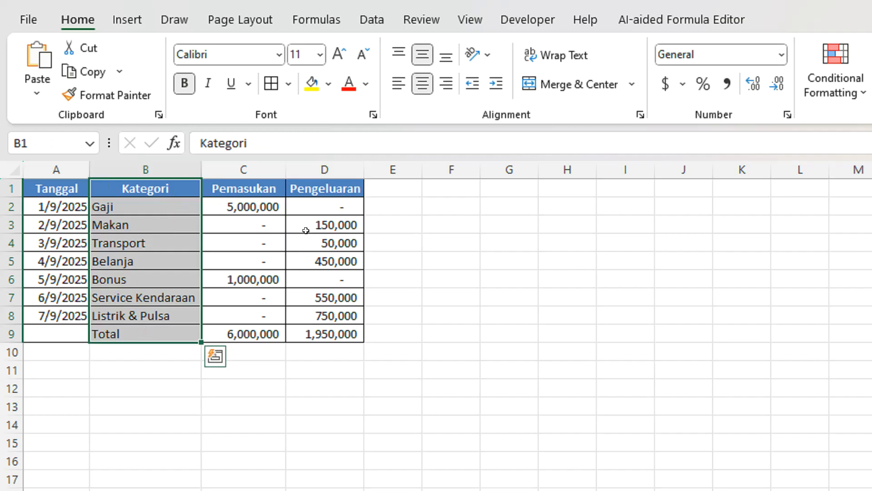
drag(342, 186, 335, 321)
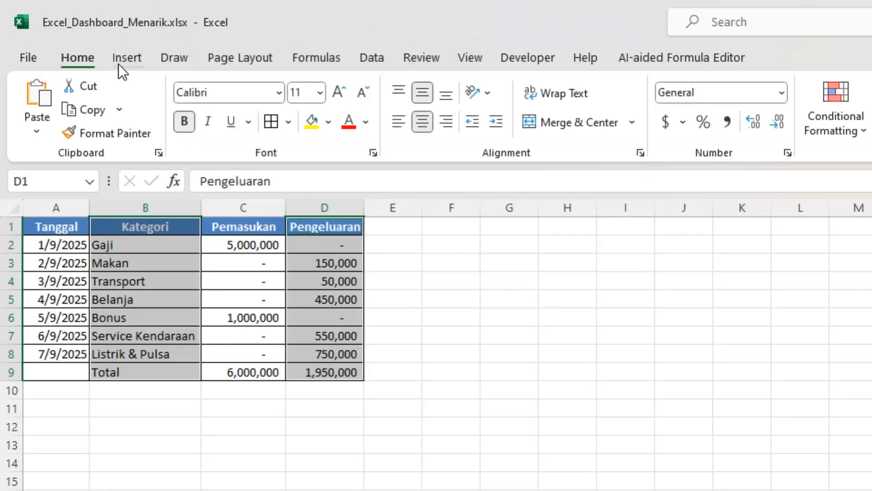
click(120, 26)
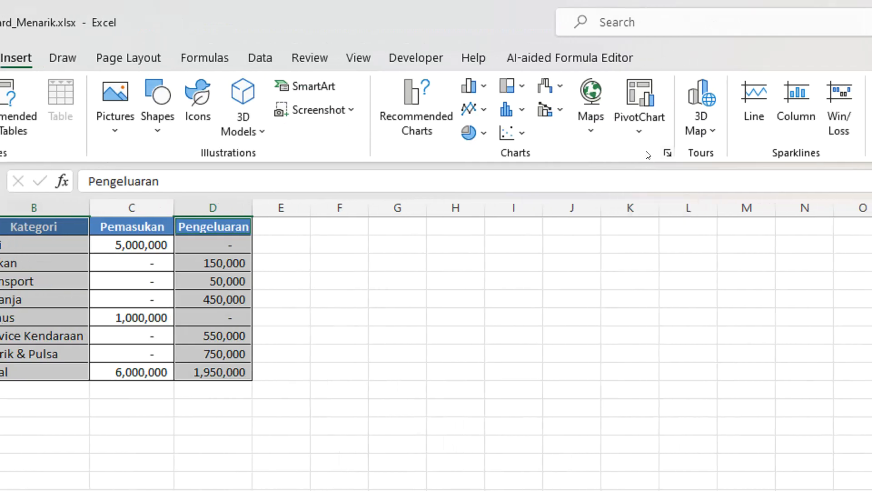
click(668, 153)
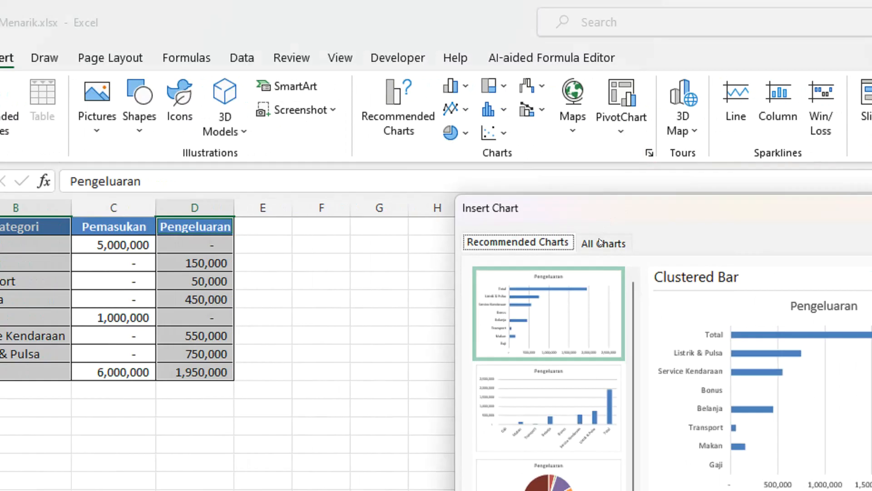
click(599, 242)
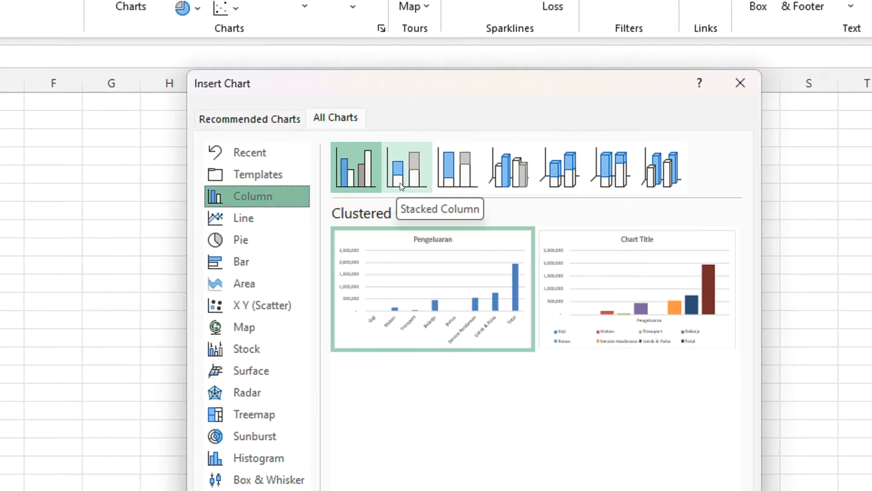
mouse_move(590, 276)
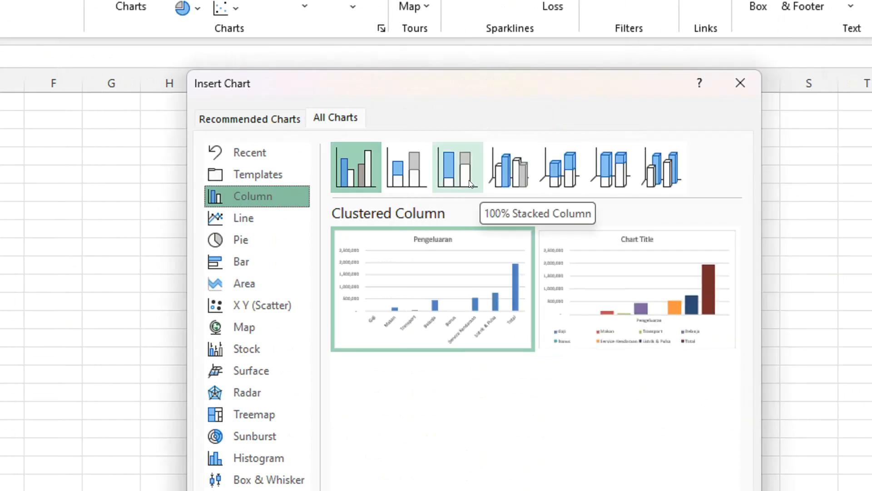
click(500, 171)
mouse_move(589, 249)
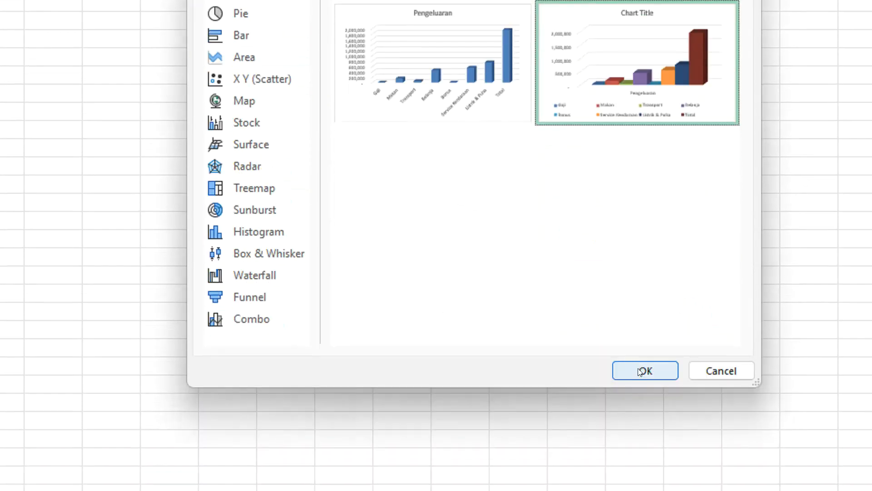
click(641, 372)
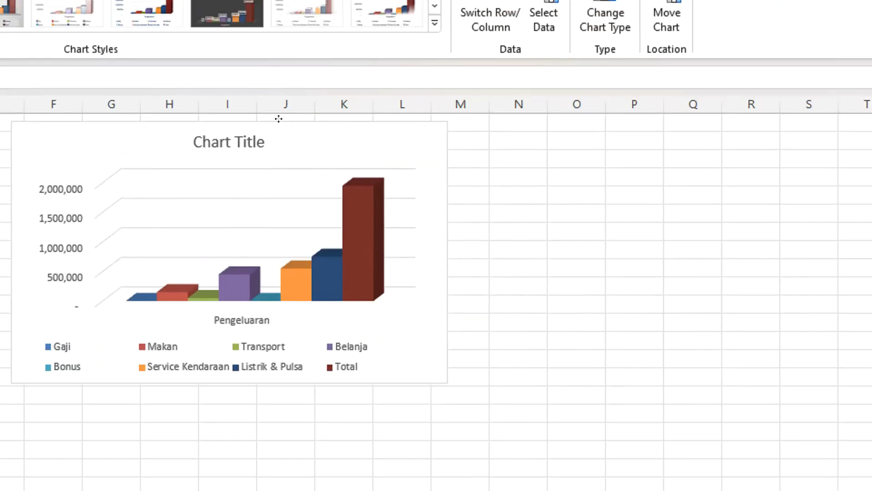
Move the chart directly beside the data table, starting in column E at row 1
mouse_move(279, 133)
mouse_down()
mouse_move(290, 107)
mouse_move(271, 119)
mouse_up()
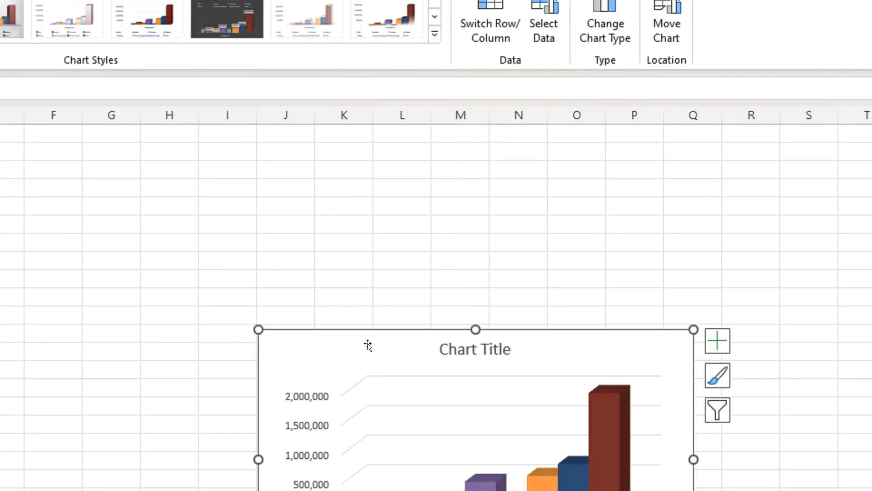
drag(417, 311, 155, 108)
drag(214, 119, 214, 125)
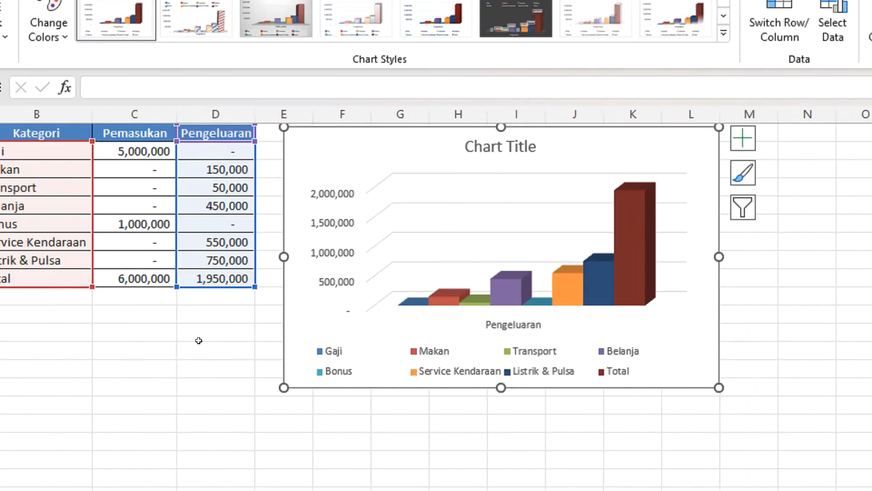
Replace the chart title with PENGELUARAN PER KATEGORI
click(510, 225)
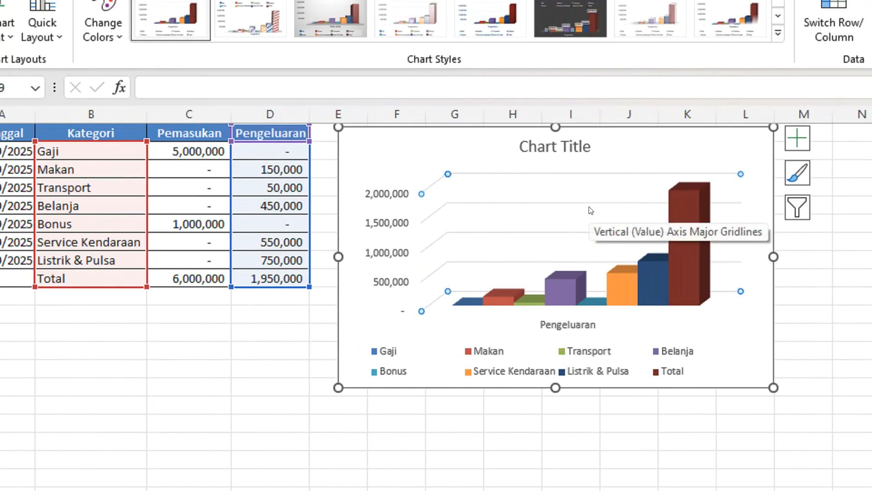
click(555, 144)
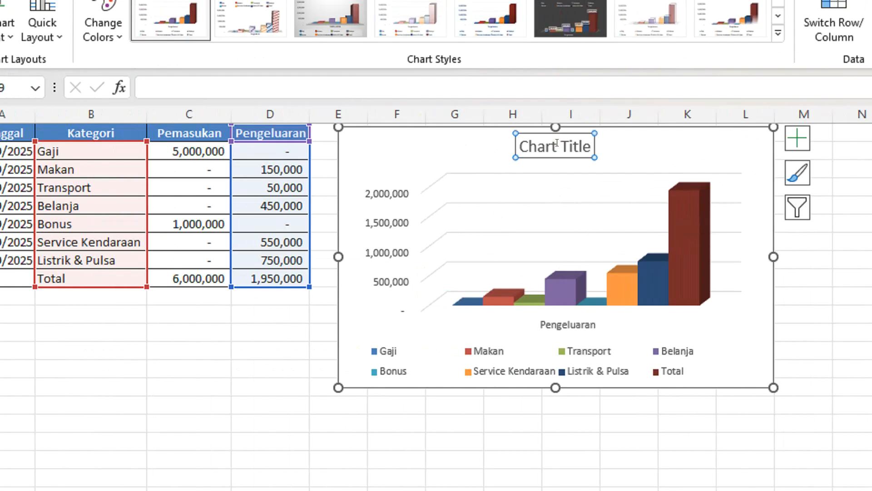
triple_click(581, 146)
text(PENGE)
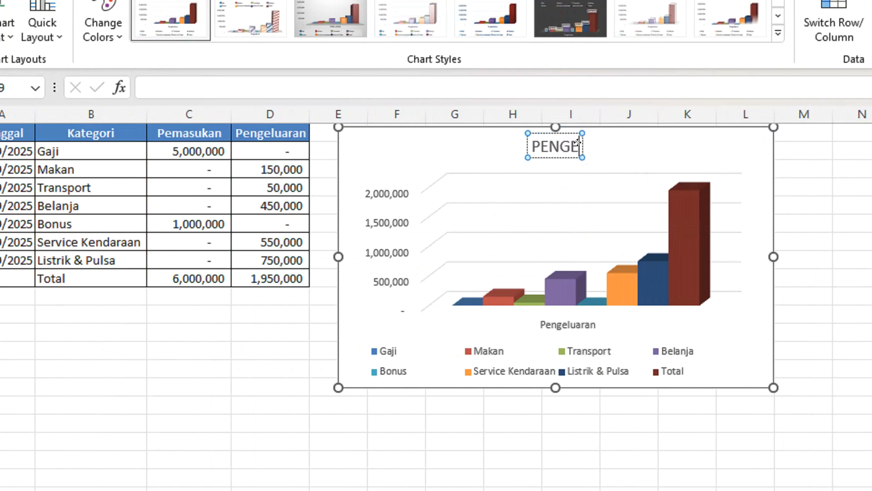
text(LUAA)
key(BackSpace)
text(RAN PE)
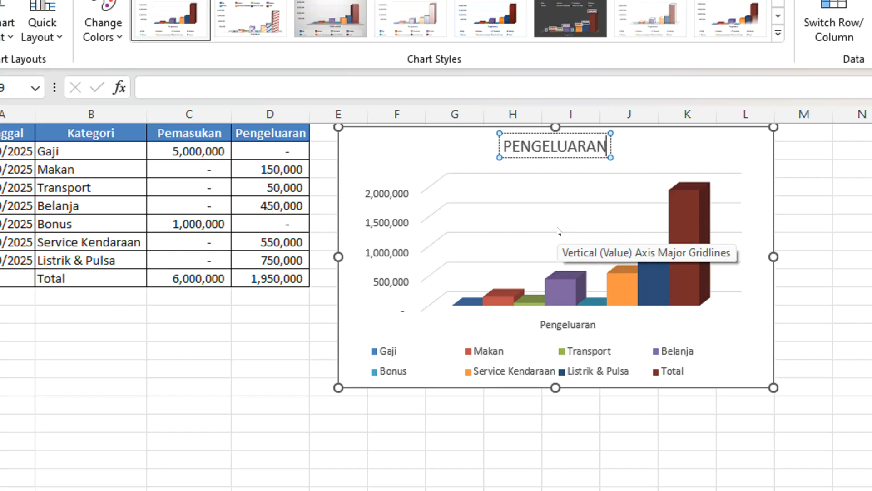
text(R KA)
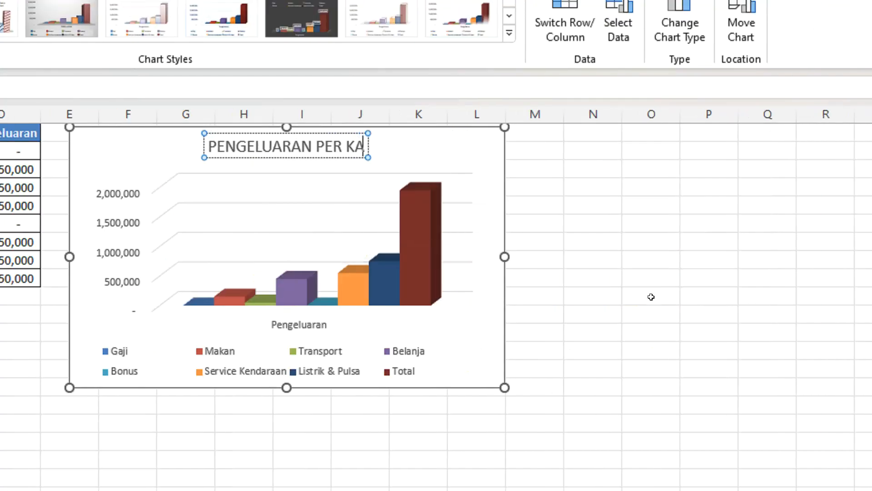
text(TEGORI)
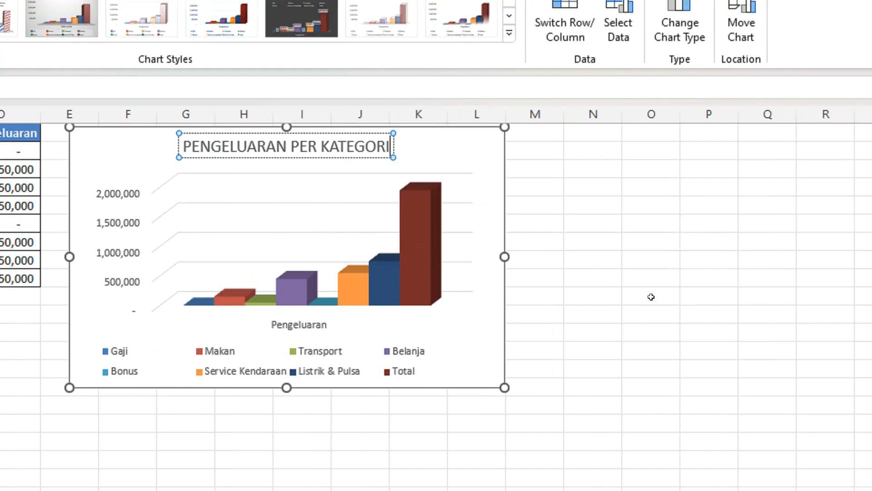
Format the whole chart title in bold red
triple_click(342, 143)
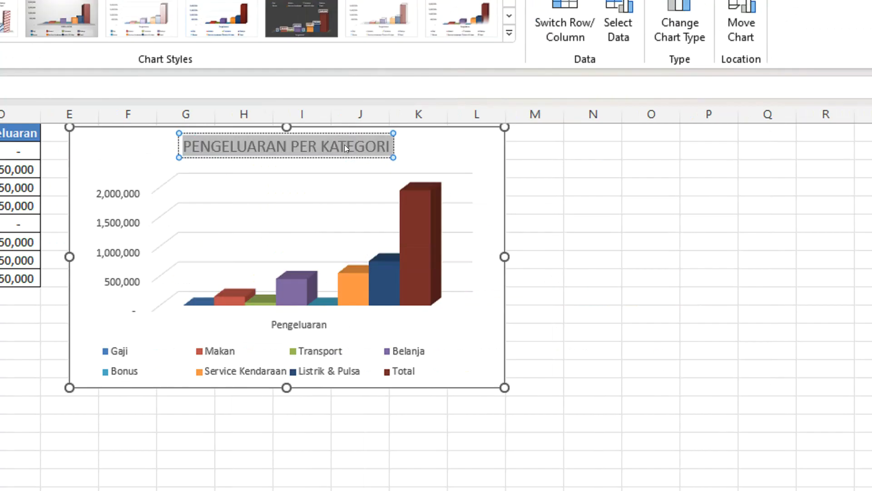
click(79, 60)
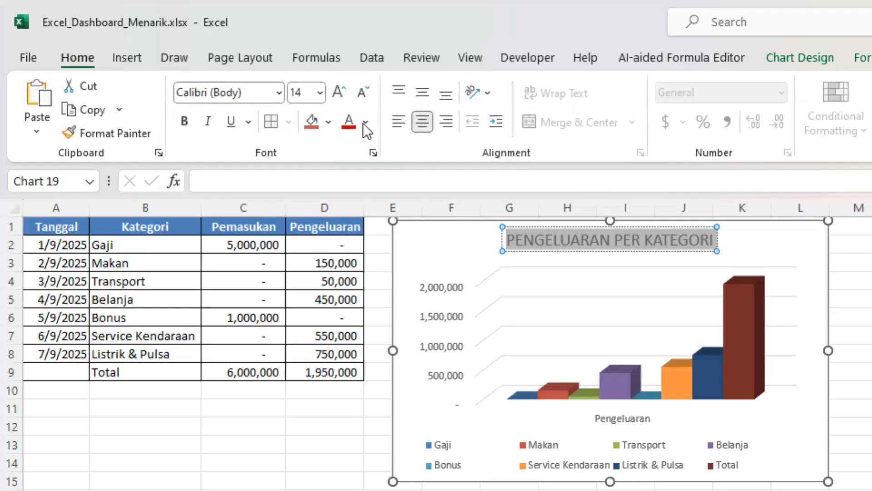
click(349, 123)
click(184, 122)
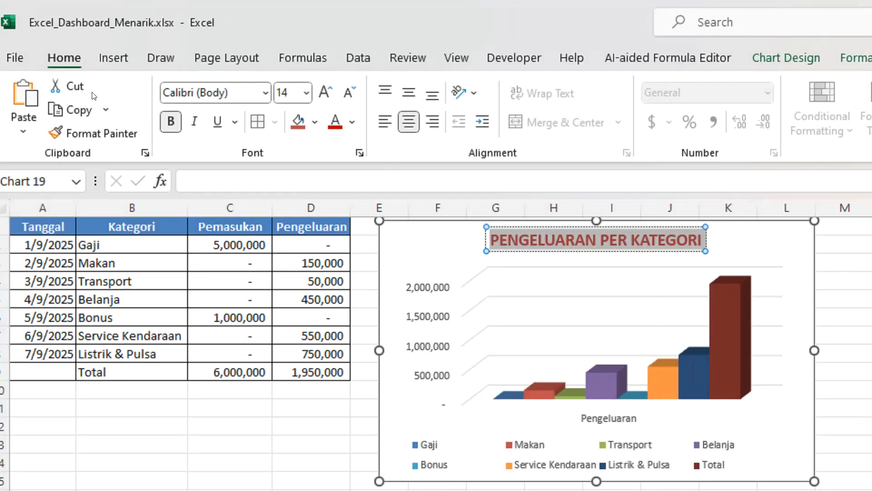
click(654, 278)
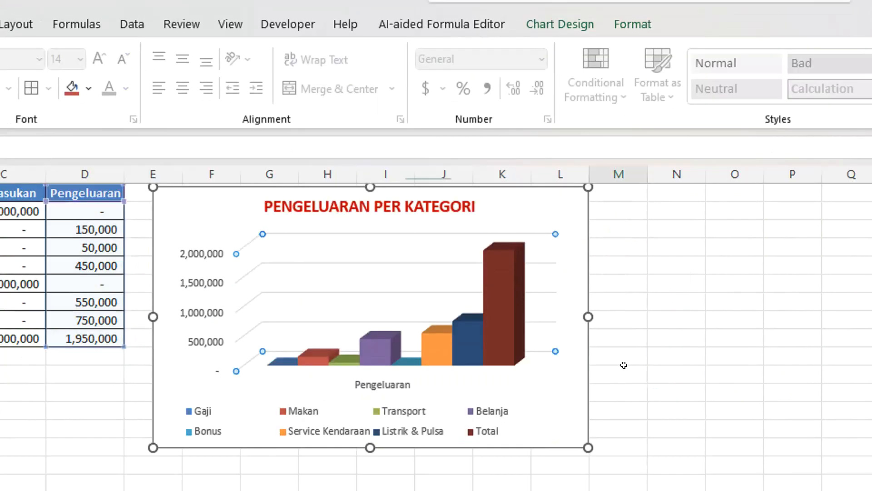
click(624, 366)
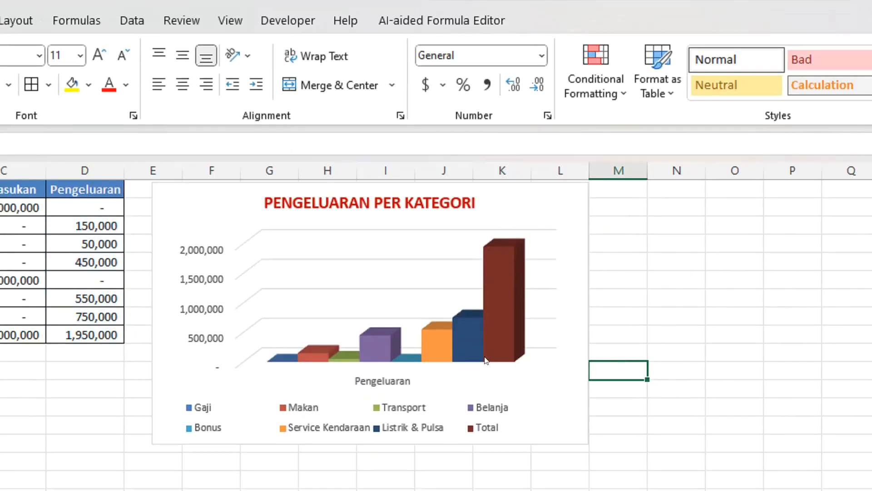
Apply the dark chart design Style 6 to the expense chart and deselect it
click(407, 260)
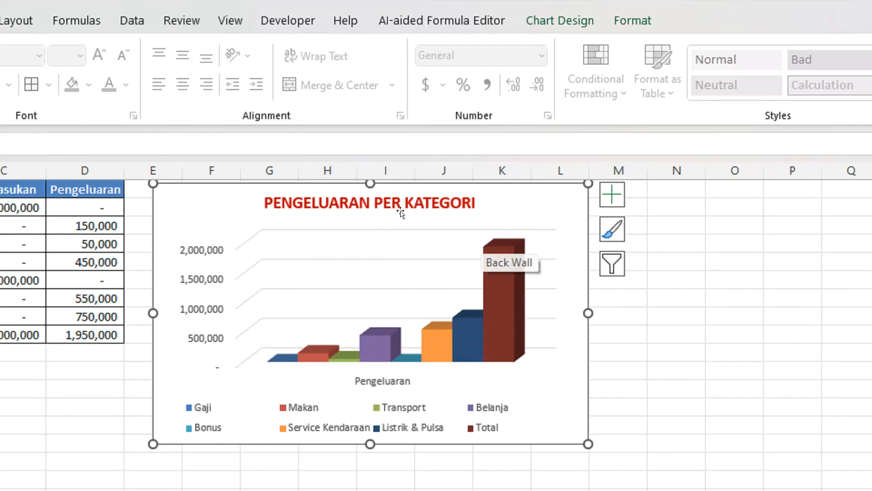
click(519, 192)
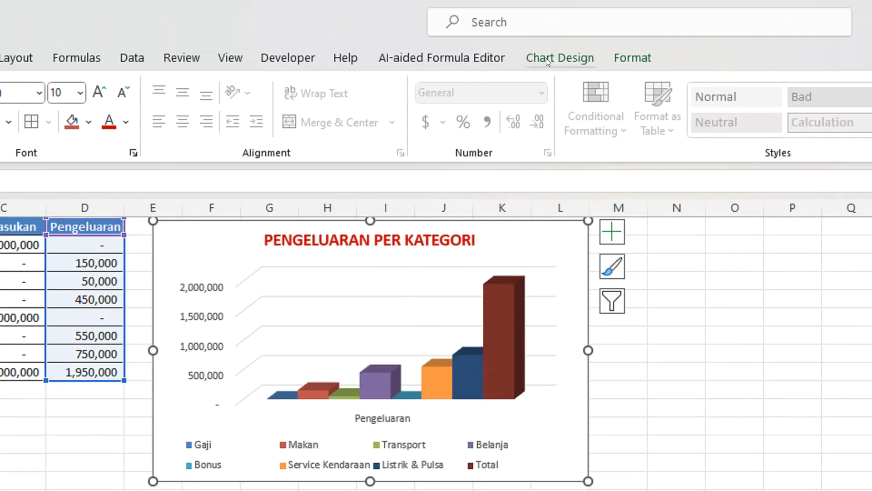
click(560, 21)
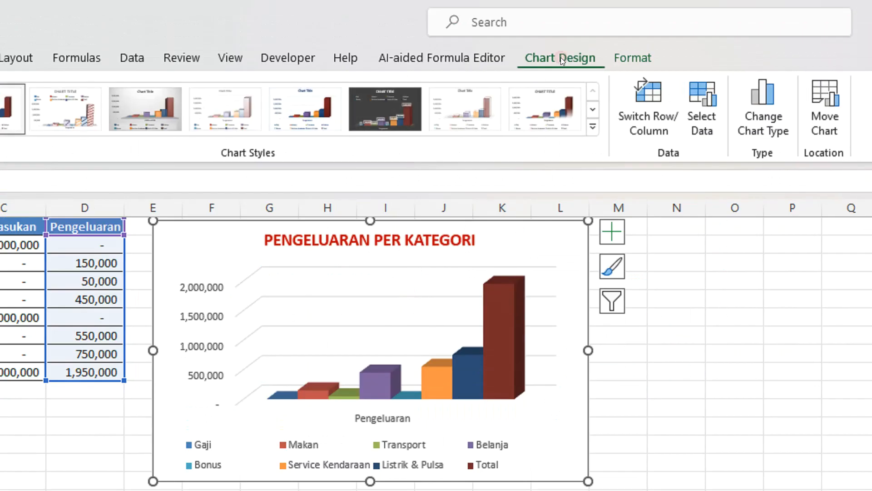
click(385, 101)
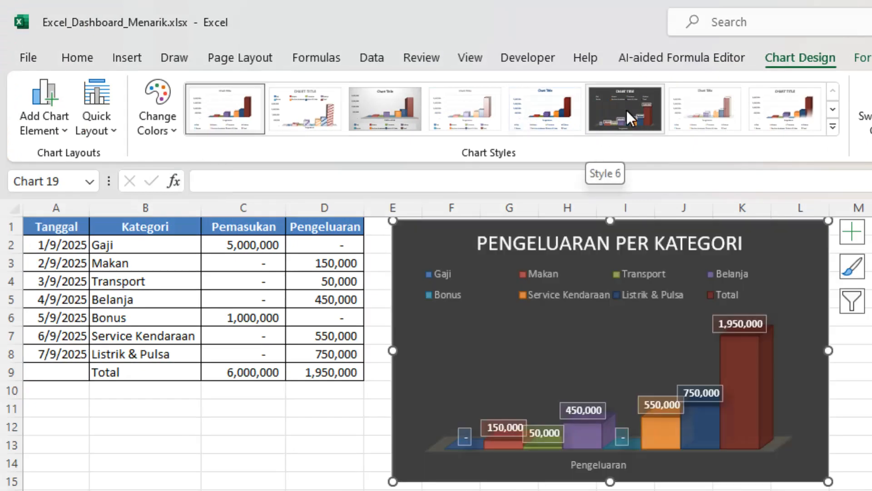
click(626, 108)
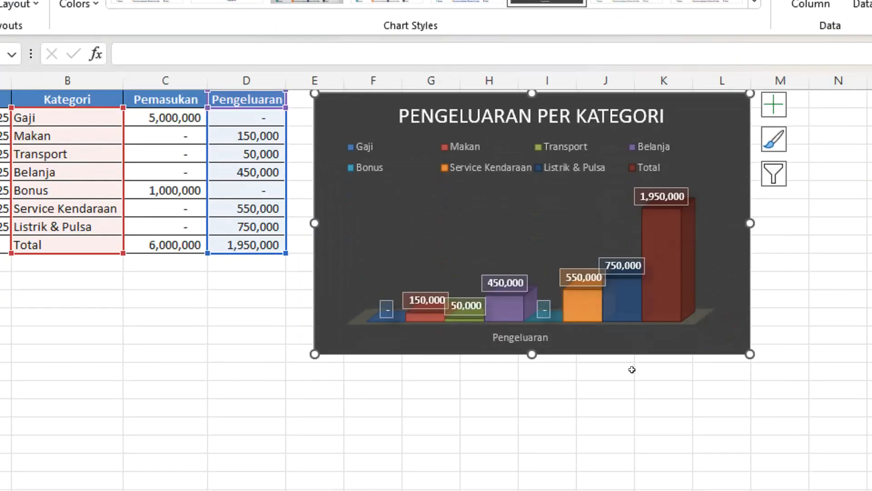
click(630, 386)
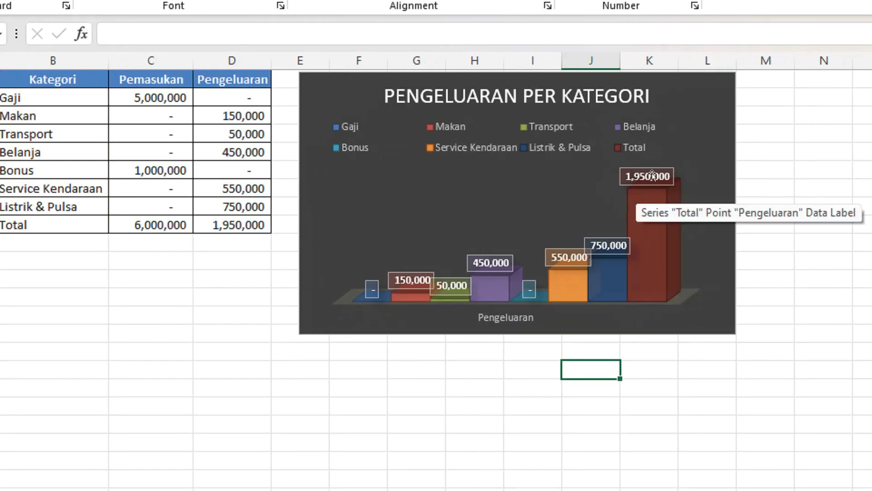
Examine the chart's legend, data labels and plot area, and look over the available quick layouts without applying one
mouse_move(598, 265)
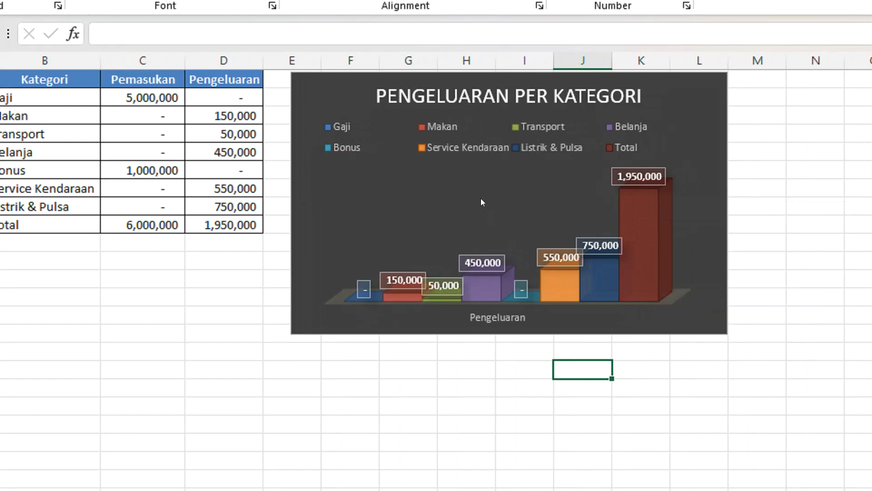
click(350, 131)
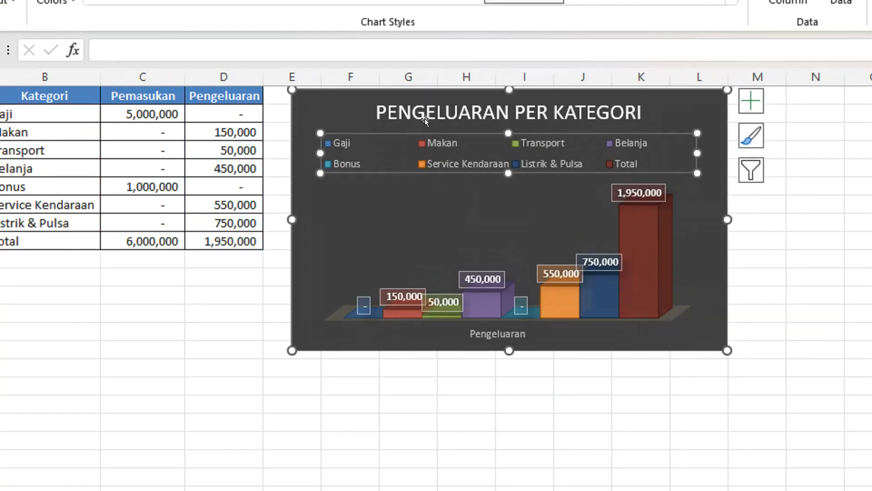
click(396, 197)
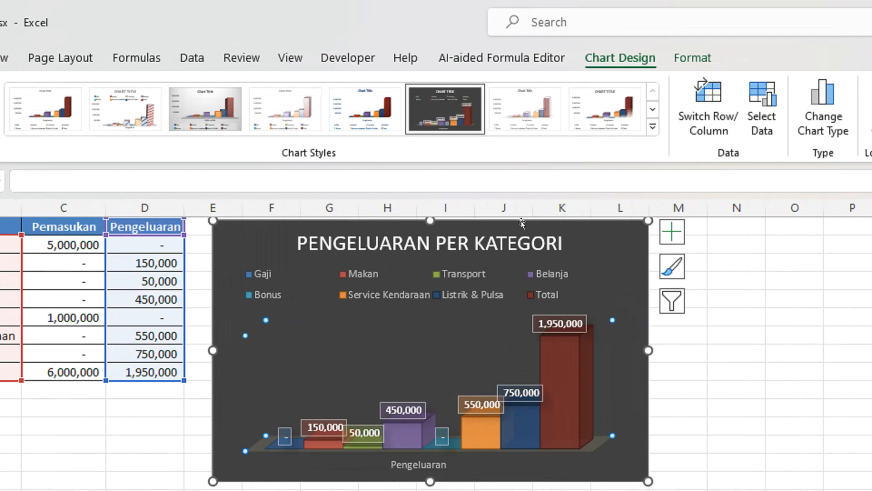
click(476, 233)
click(590, 243)
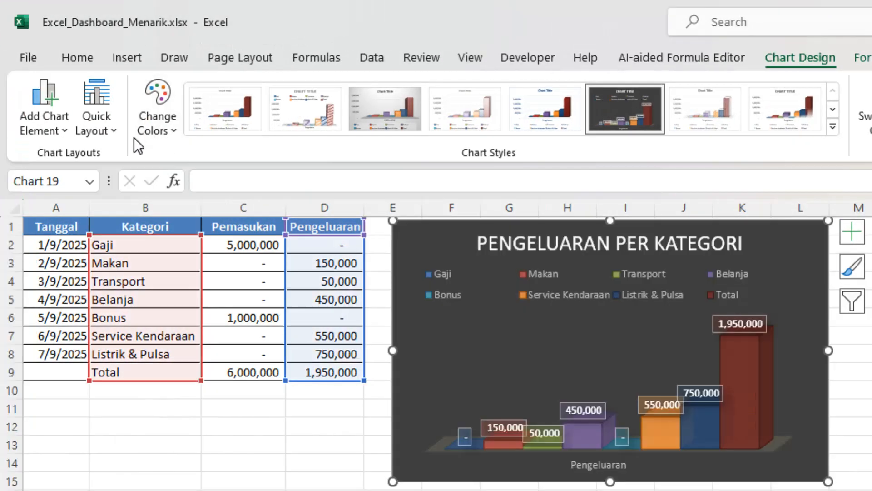
click(110, 132)
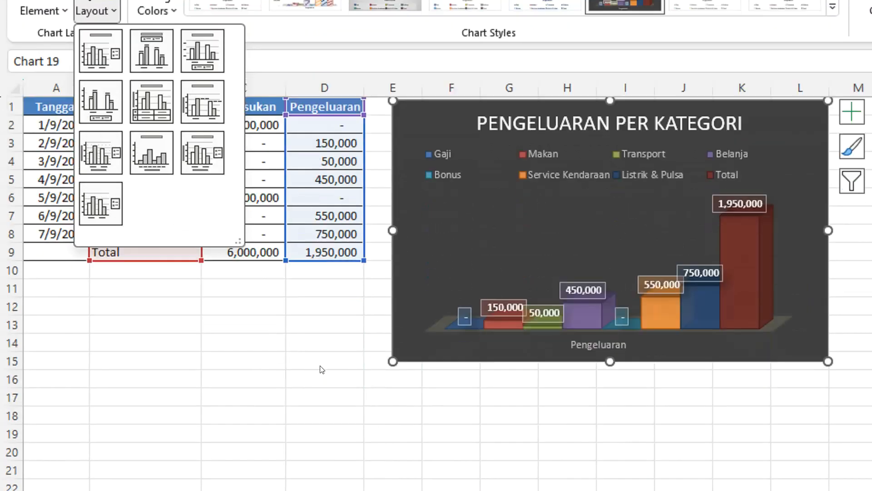
click(321, 369)
click(301, 360)
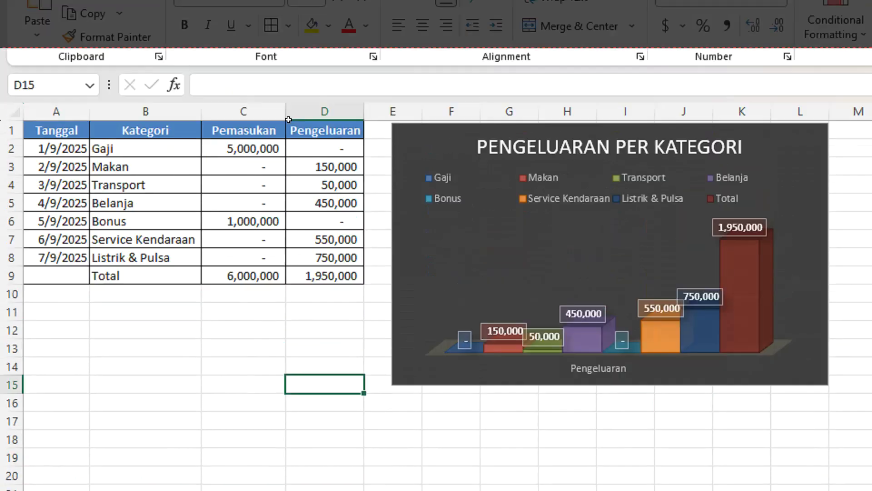
Select the Pemasukan and Pengeluaran headers together with their two totals in row 9
click(282, 130)
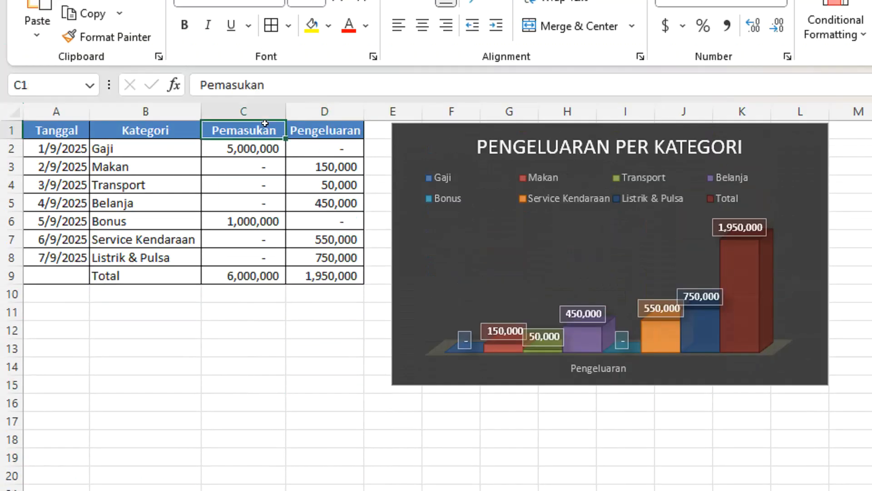
click(333, 275)
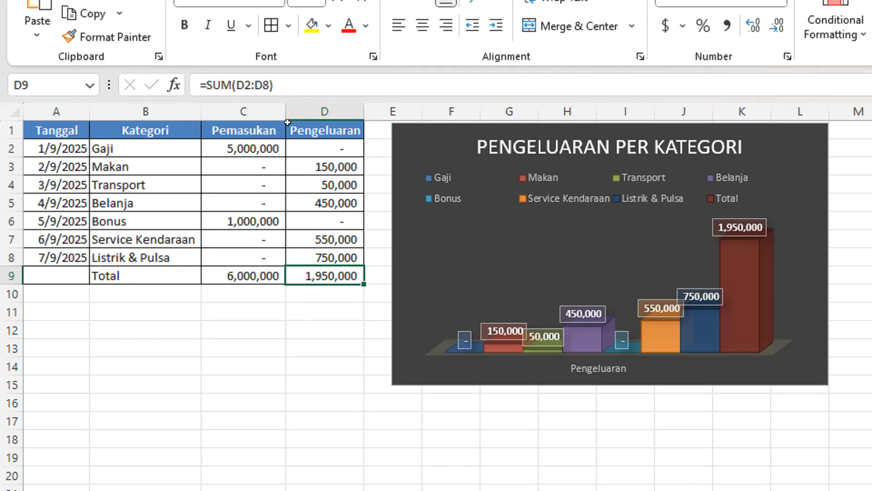
click(253, 130)
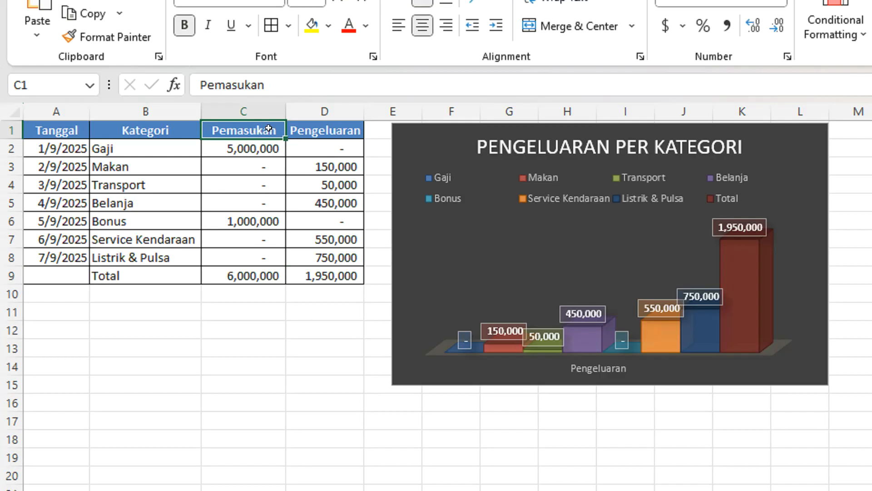
click(246, 275)
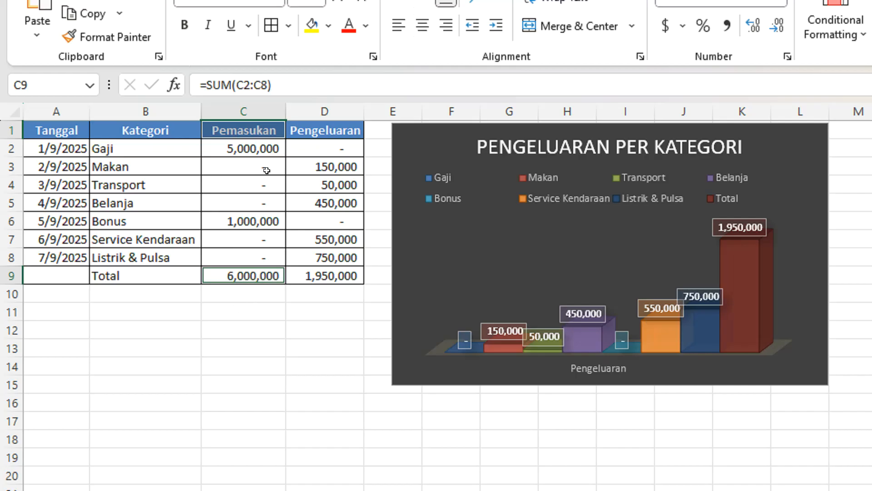
ctrl+click(326, 136)
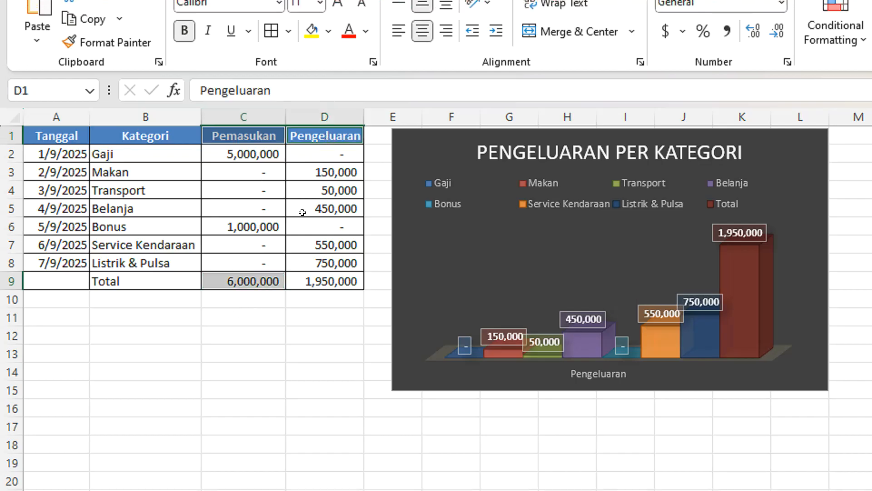
ctrl+click(331, 276)
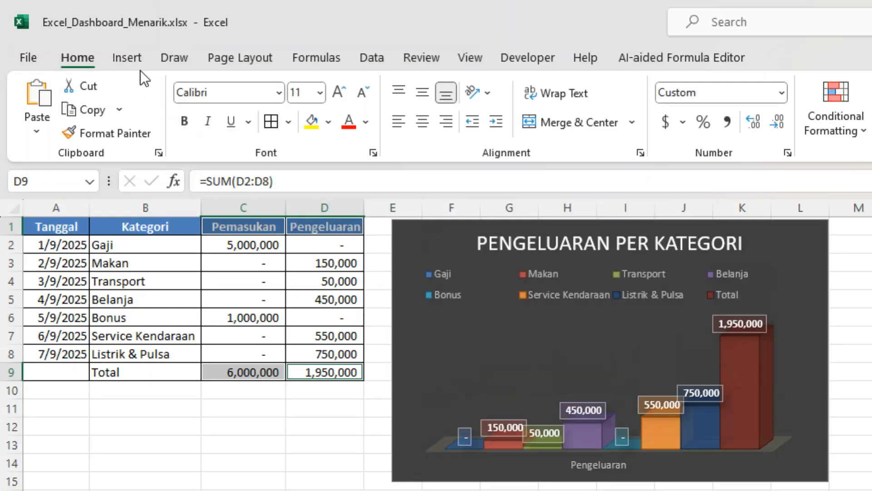
Insert a 3-D pie chart of the selected totals and place it directly below the expense chart
click(137, 60)
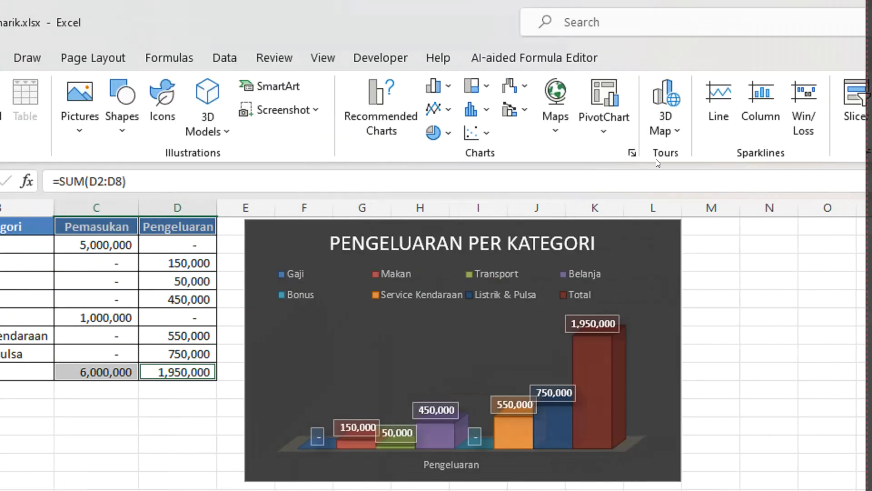
click(631, 155)
click(588, 241)
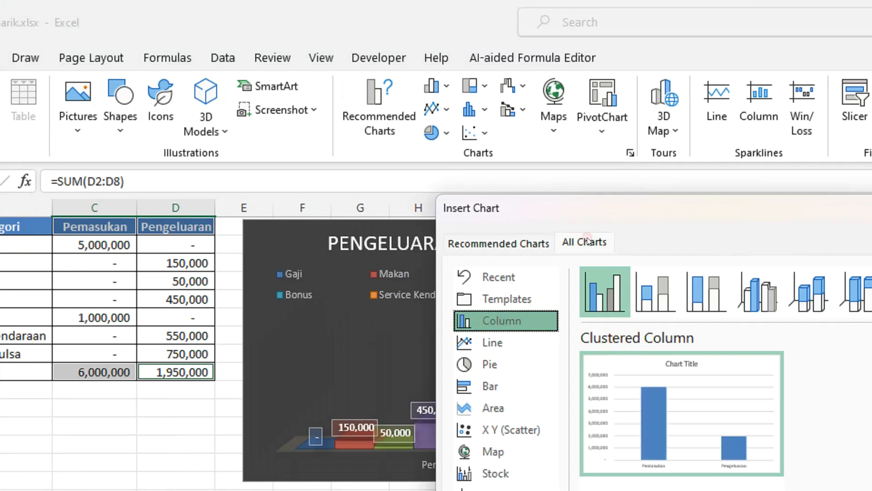
click(498, 362)
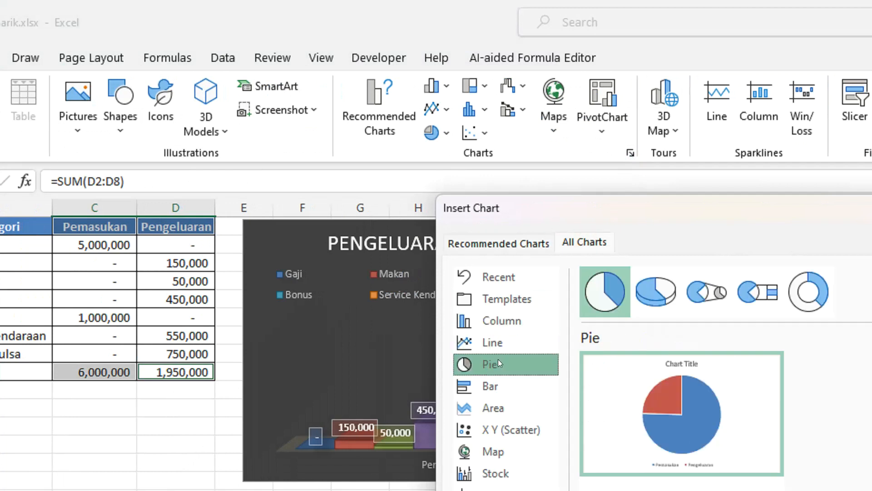
click(654, 301)
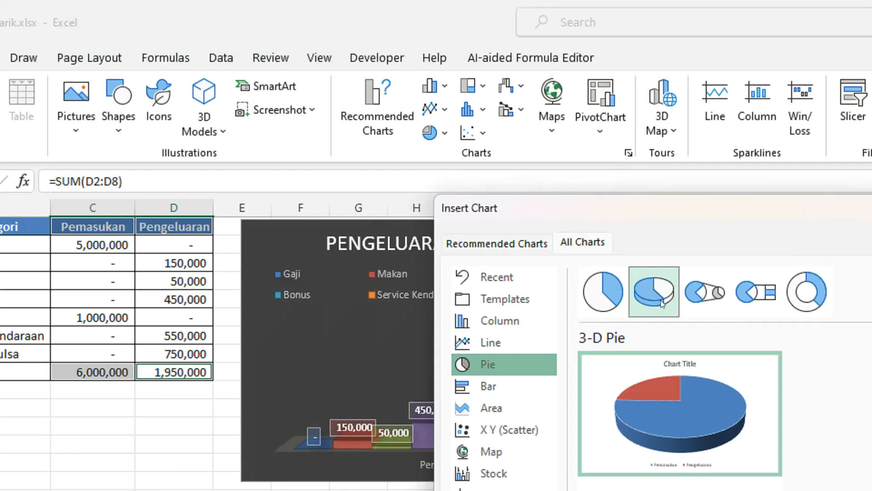
mouse_move(695, 360)
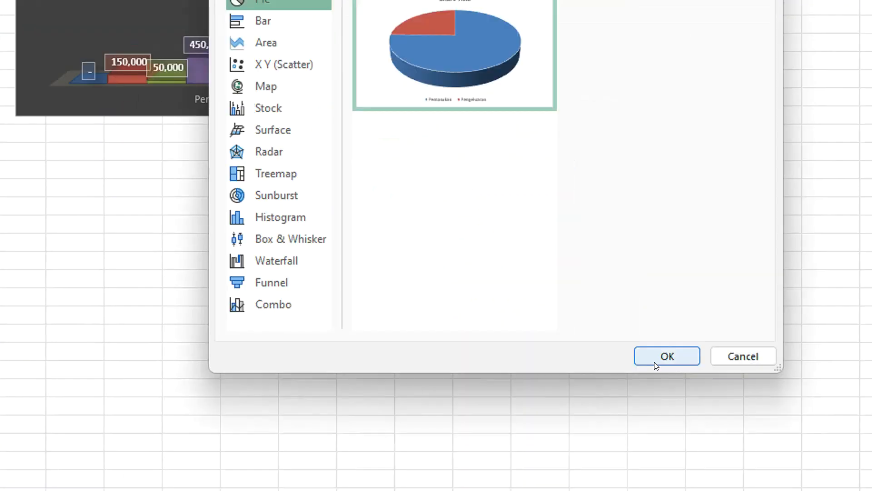
click(663, 358)
drag(567, 82, 313, 175)
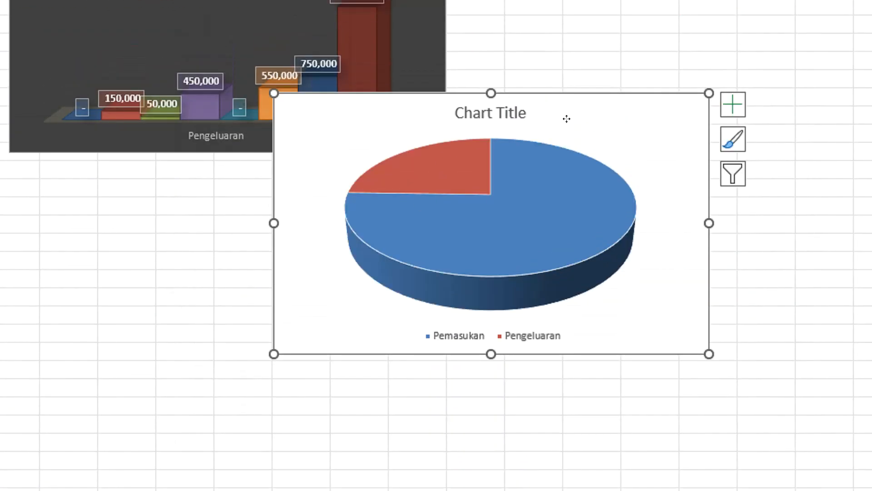
drag(313, 212, 300, 185)
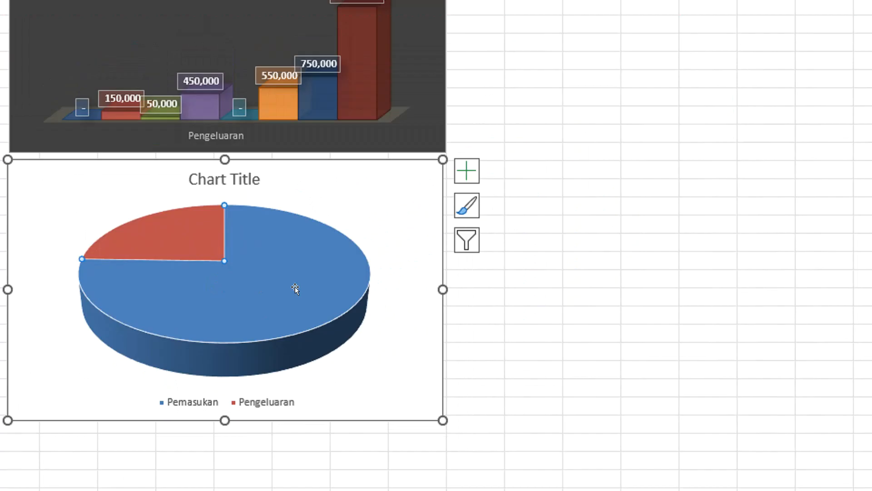
Apply the grey gradient chart style with percentage labels on the slices to the pie chart
click(324, 180)
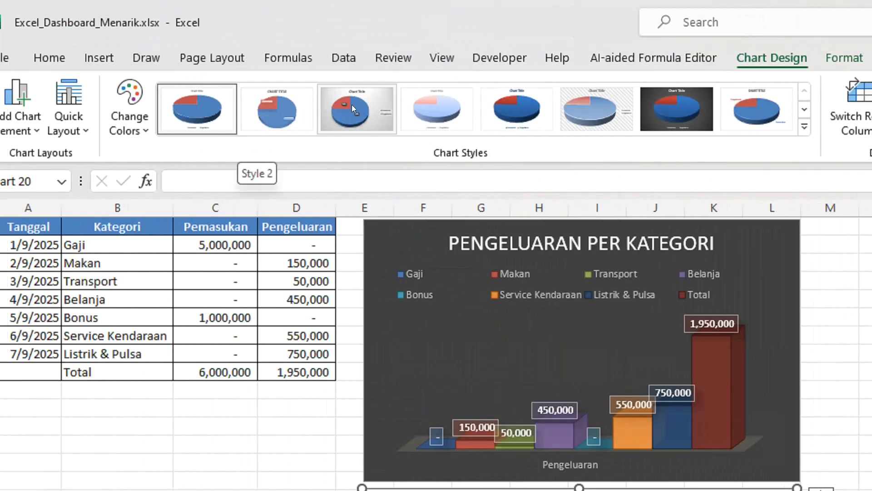
click(352, 104)
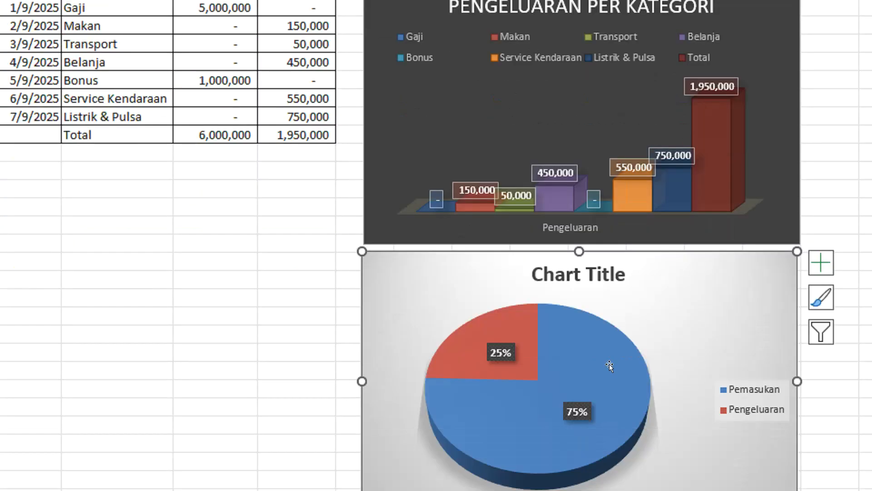
click(677, 350)
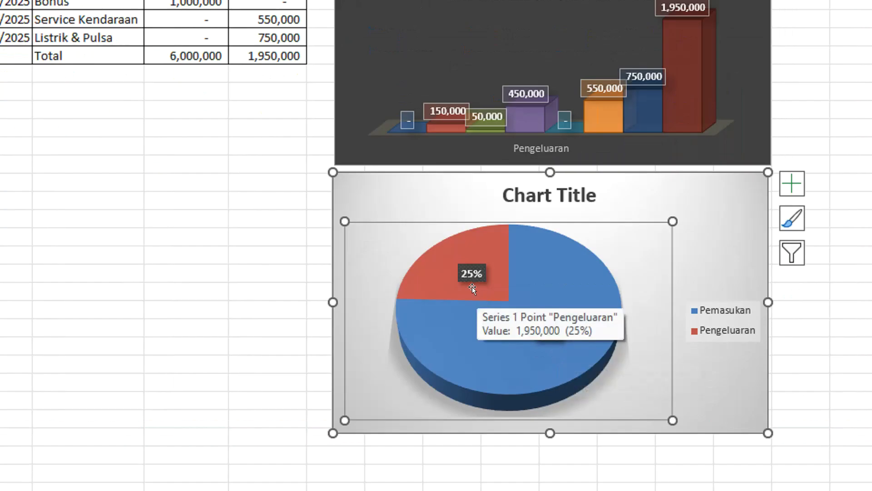
Replace the pie chart's title with PEMASUKAN VS PENGELUARAN
click(555, 187)
click(556, 187)
triple_click(559, 195)
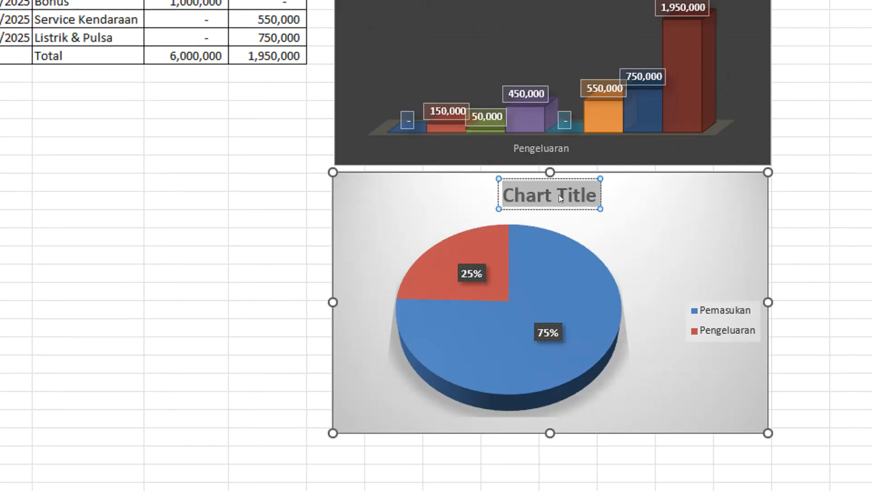
text(PE)
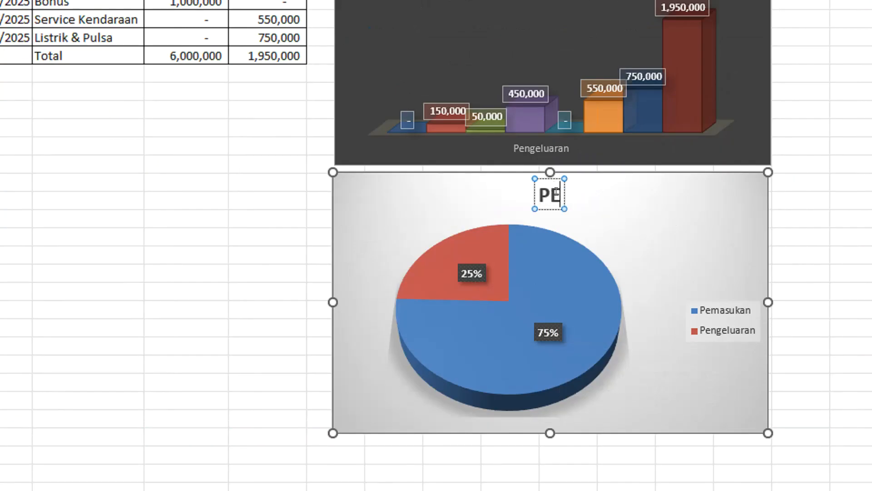
text(MASUKAN)
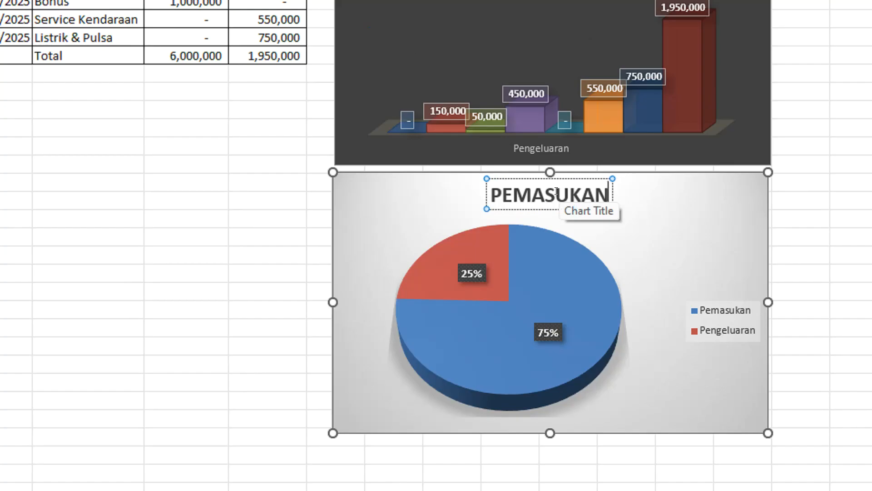
text( VS)
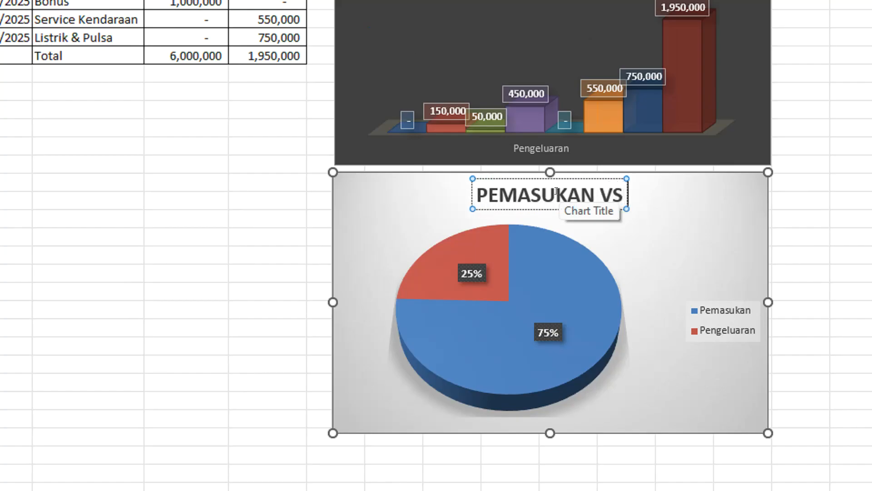
text( PENGELUARAN)
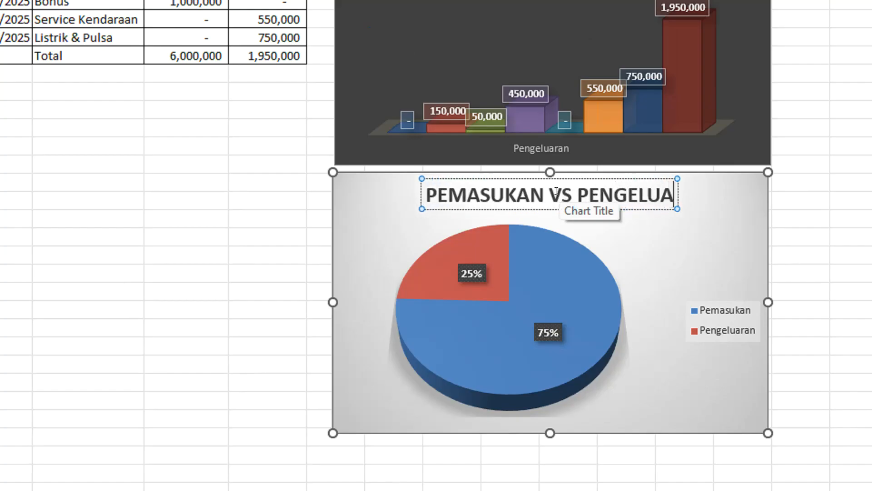
click(680, 259)
Color the pie chart's whole title red and deselect the chart
click(618, 190)
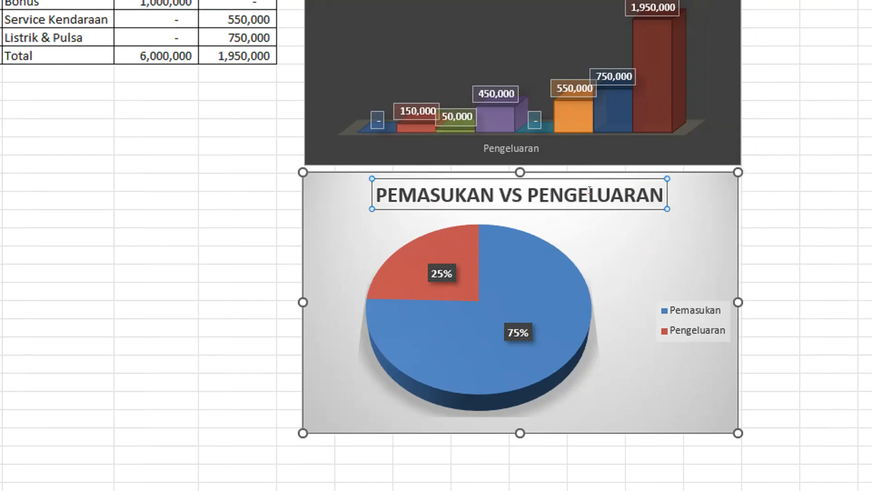
triple_click(581, 196)
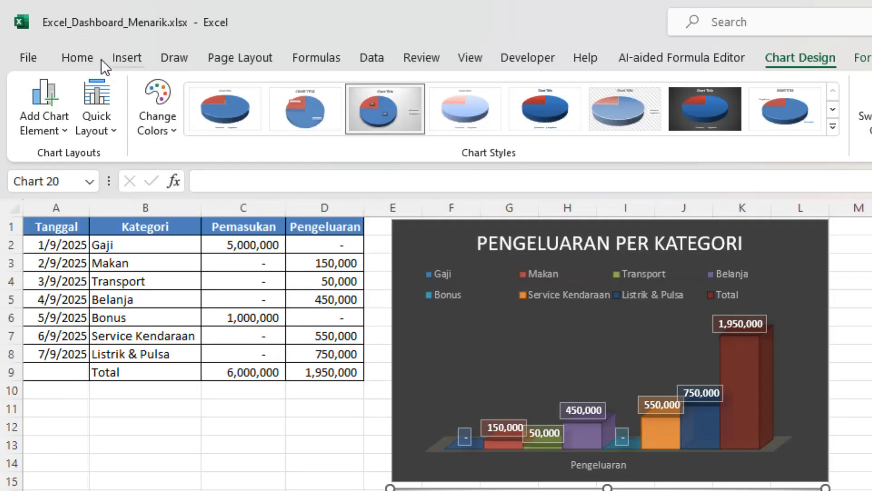
click(78, 57)
click(346, 130)
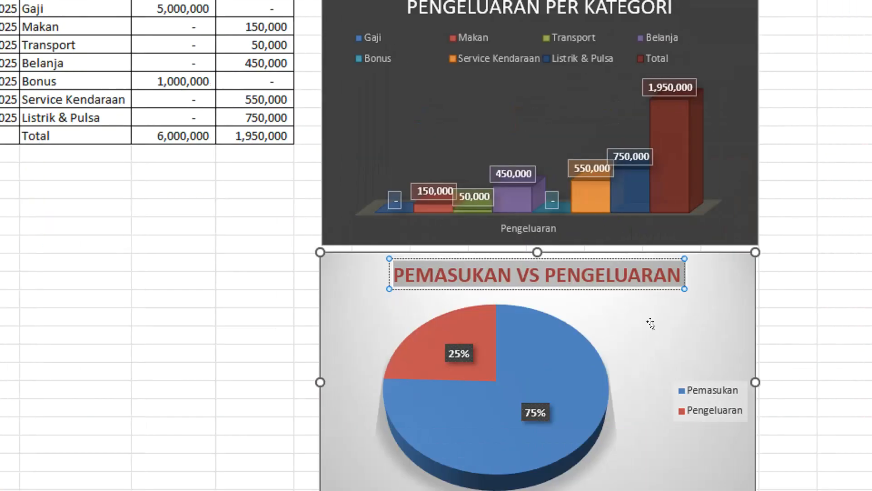
click(650, 323)
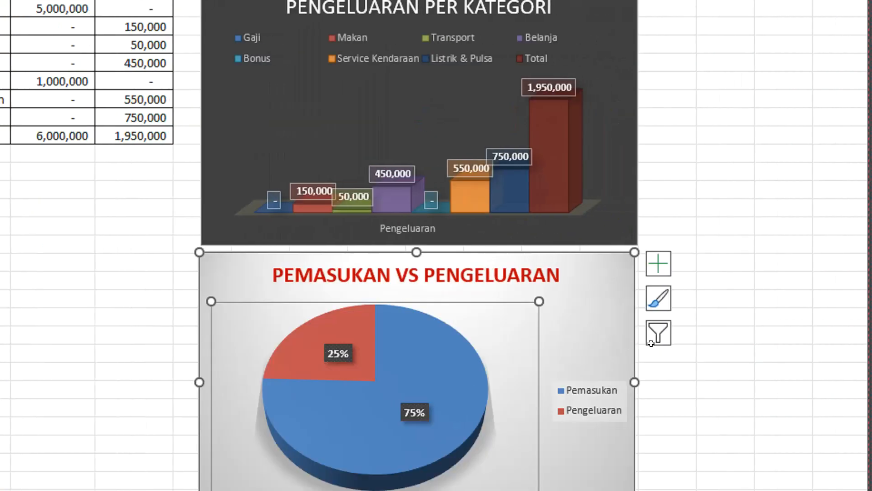
click(836, 404)
click(523, 254)
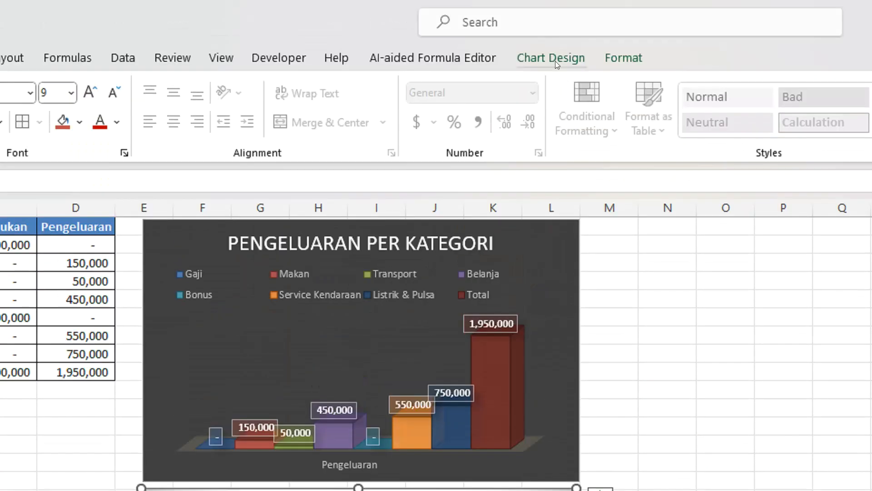
click(553, 58)
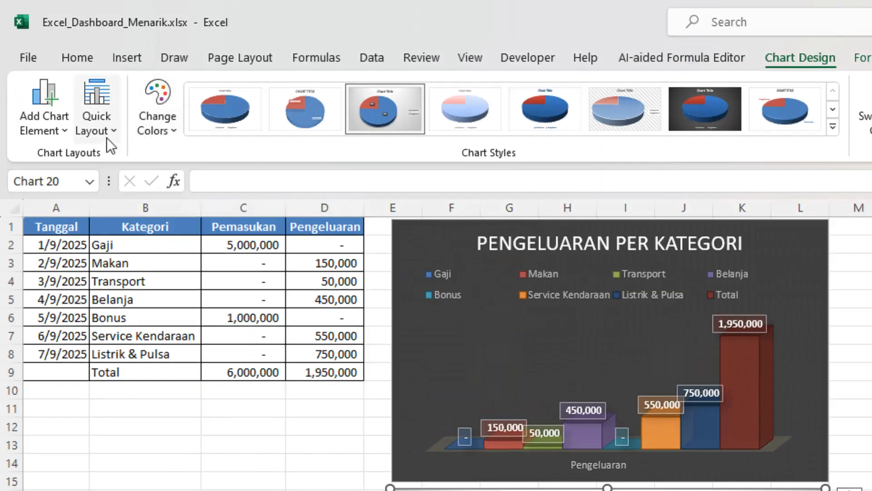
click(107, 132)
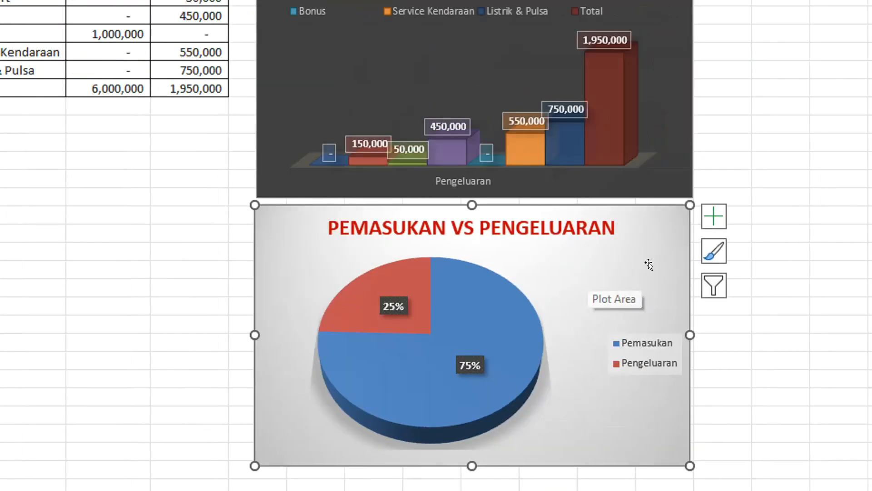
Shift the pie chart slightly sideways so its edges line up with the expense chart above it
click(839, 305)
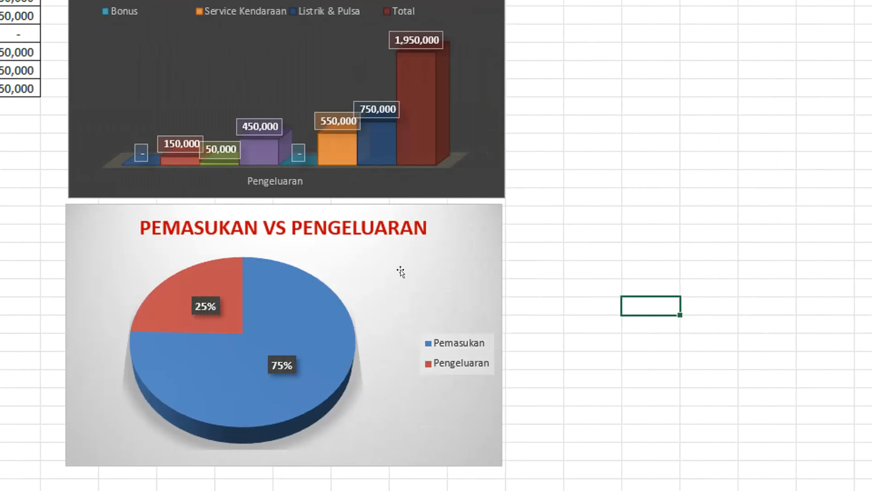
drag(401, 271, 408, 271)
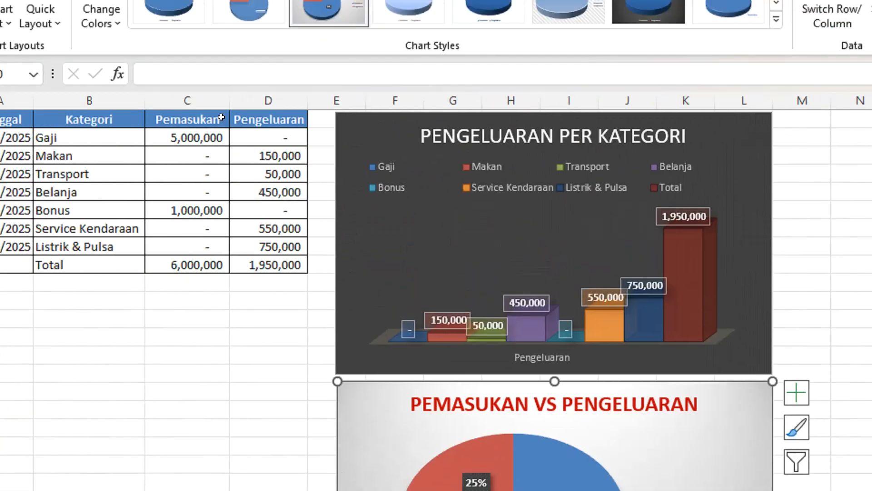
click(180, 73)
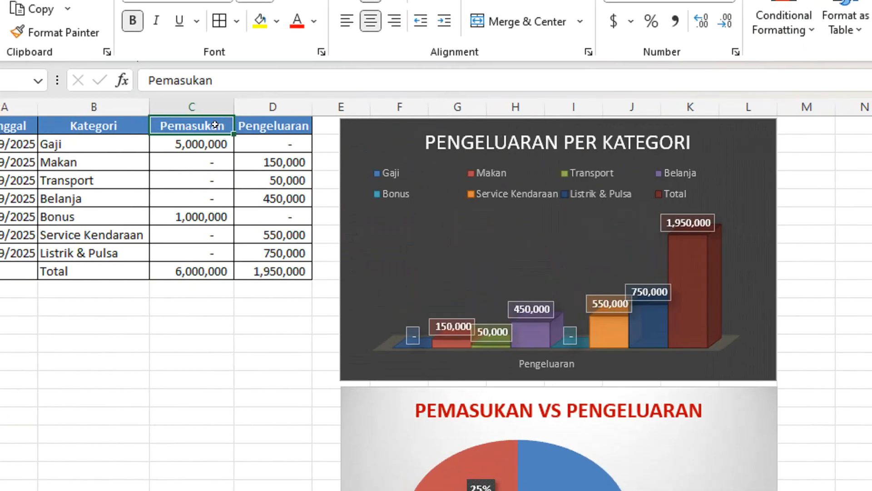
mouse_move(213, 132)
mouse_down()
mouse_move(214, 229)
mouse_move(219, 134)
mouse_move(218, 143)
mouse_up()
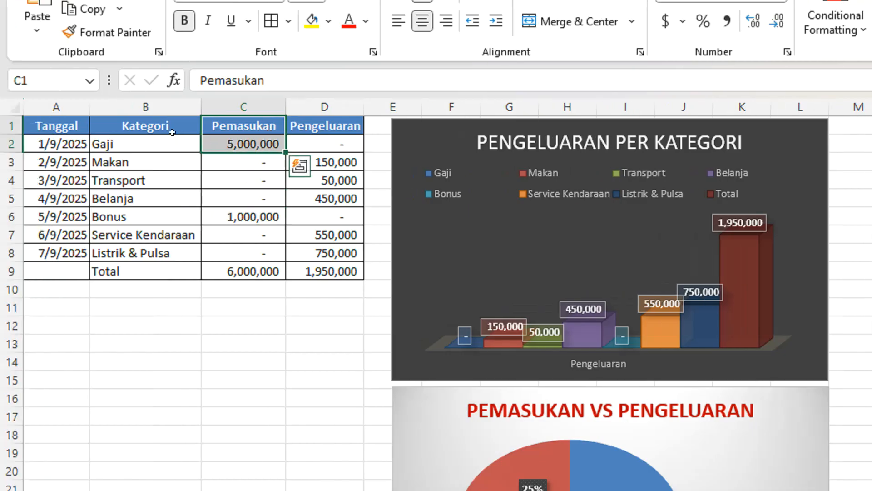
drag(119, 128, 176, 265)
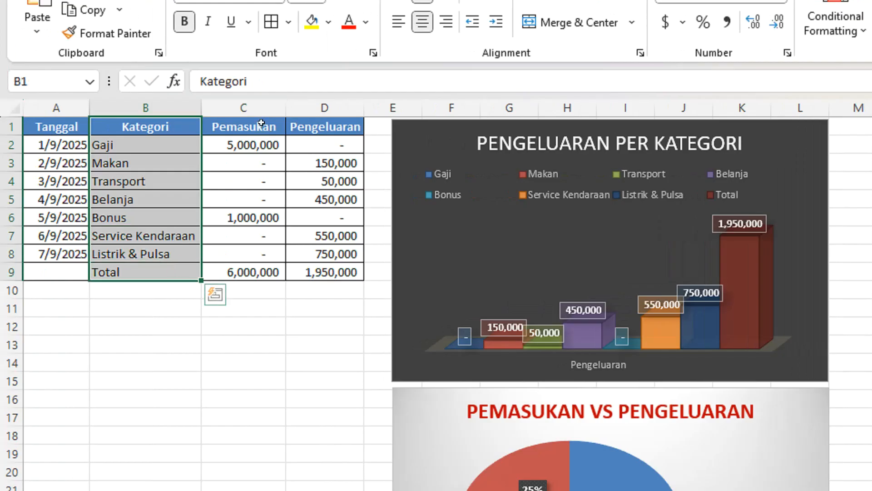
Select the Kategori and Pemasukan headers together with the Gaji, Bonus and Total rows of those two columns, skipping the rows without income
click(164, 119)
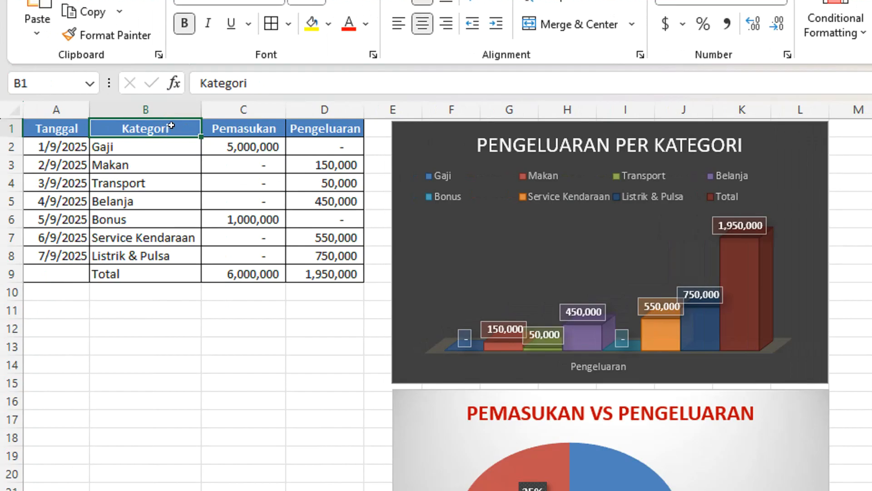
click(161, 144)
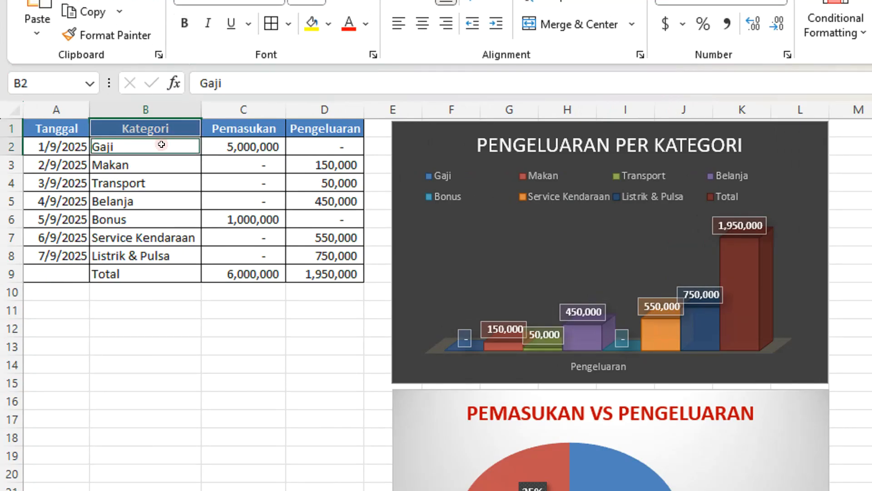
ctrl+click(156, 218)
ctrl+click(137, 274)
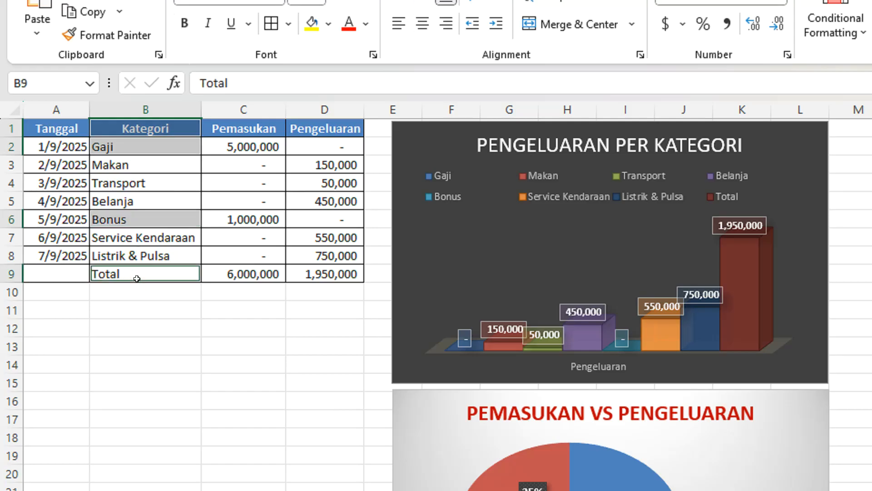
ctrl+click(239, 121)
ctrl+click(245, 144)
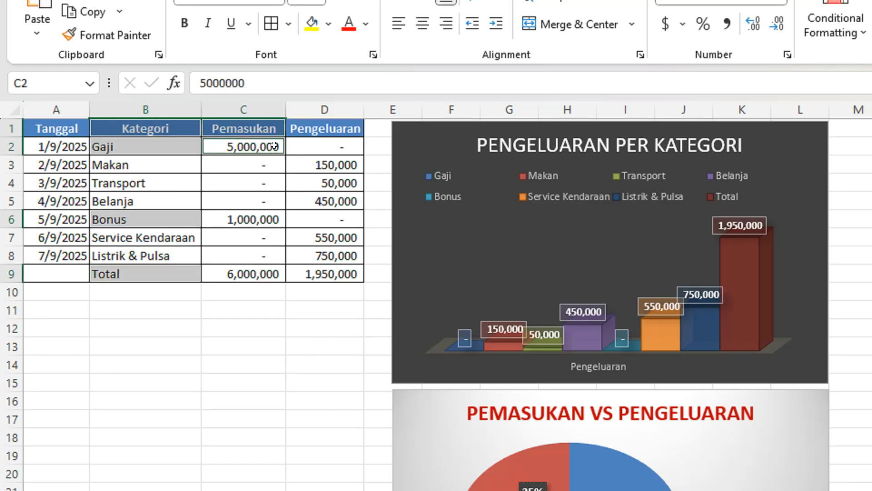
ctrl+click(250, 222)
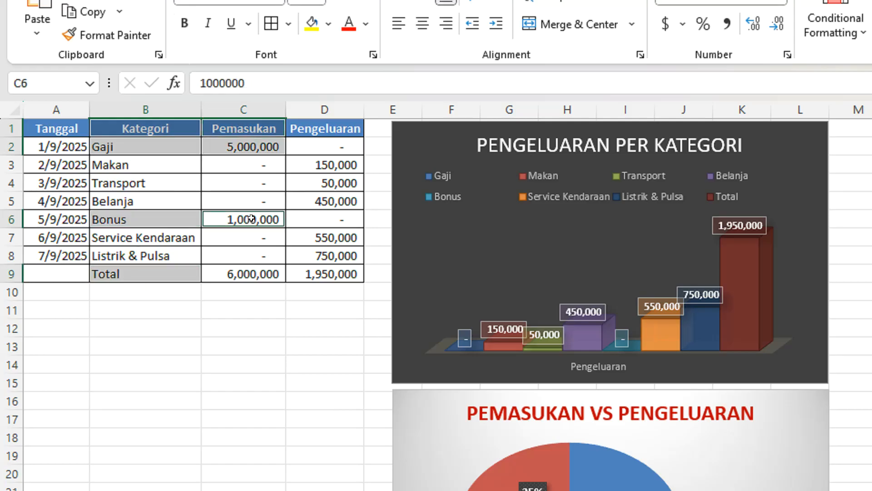
ctrl+click(255, 275)
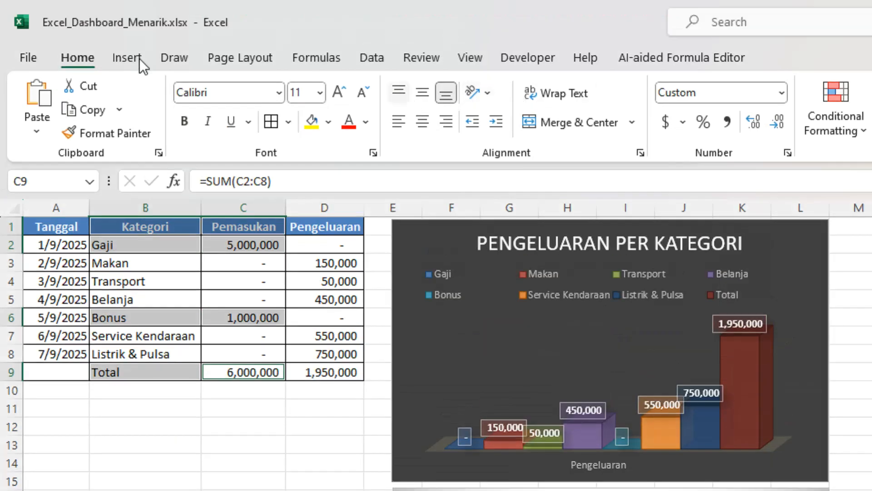
Insert a Sunburst chart from the selected income data and place it beside the expense column chart, level with its upper edge
click(127, 57)
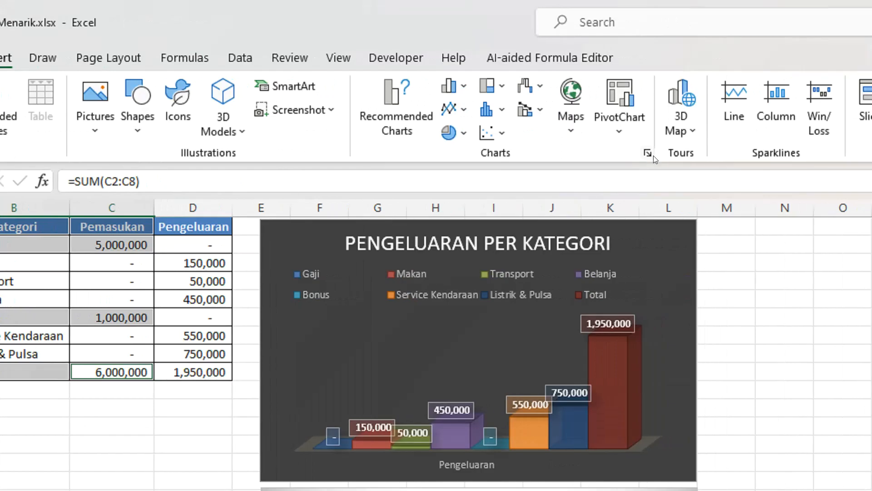
click(649, 153)
click(603, 244)
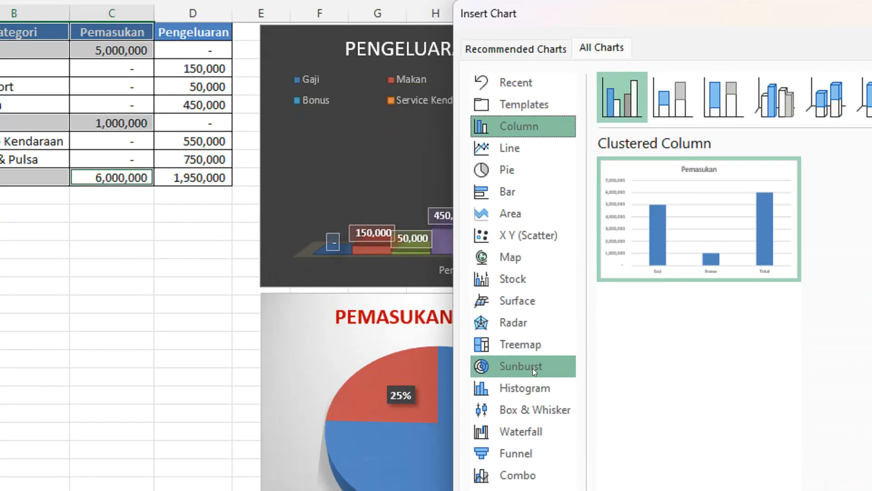
click(533, 368)
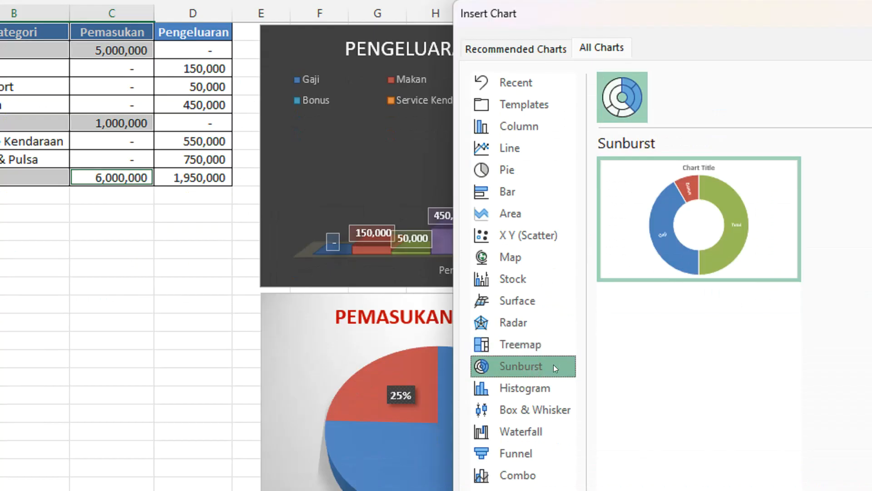
mouse_move(676, 260)
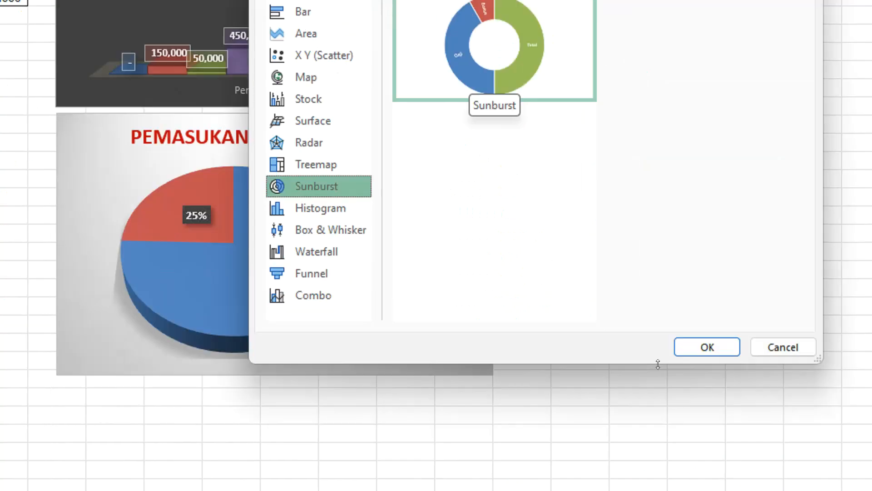
click(651, 343)
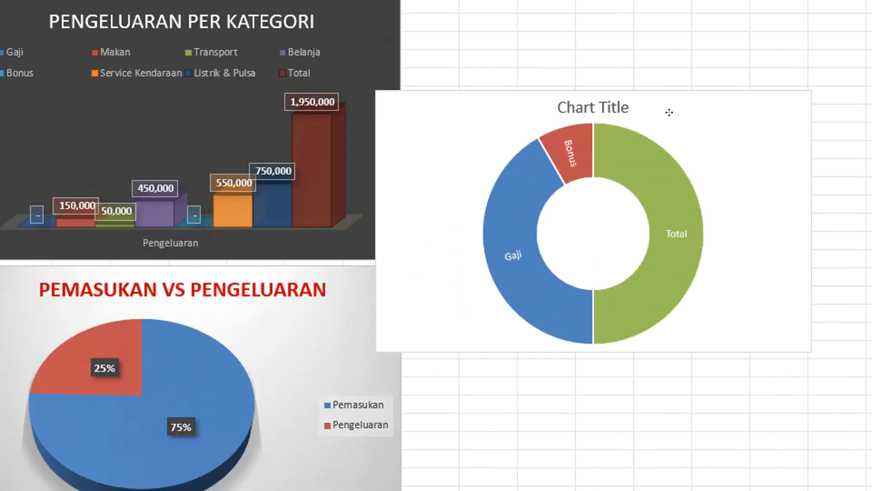
drag(669, 113, 643, 120)
Replace the sunburst chart's title with PEMASUKAN PER KATEGORI
click(591, 119)
click(584, 118)
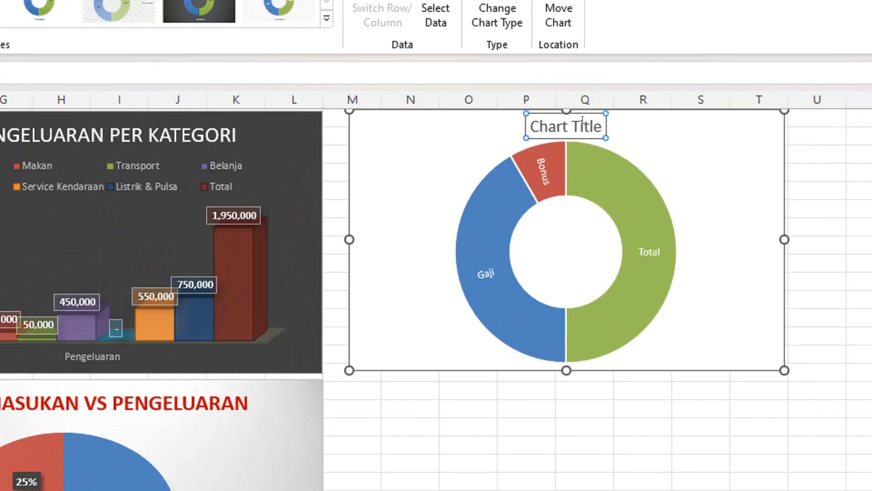
key(ctrl+a)
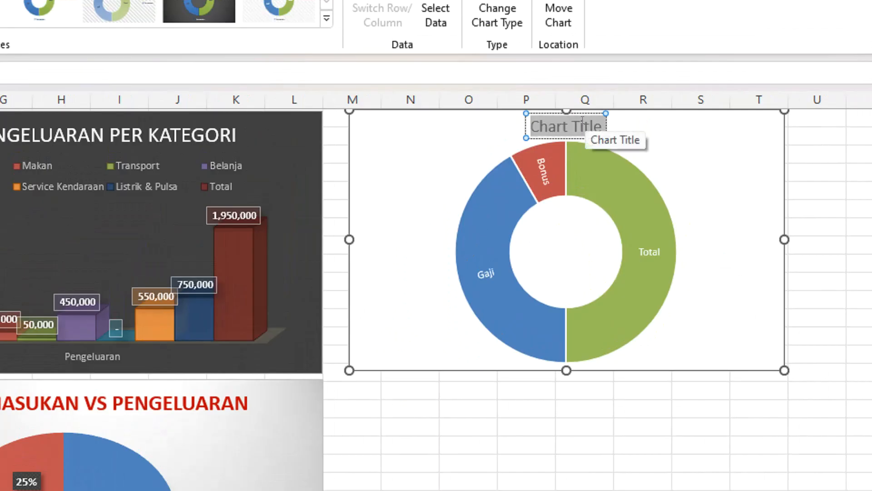
text(PEMASUKAN)
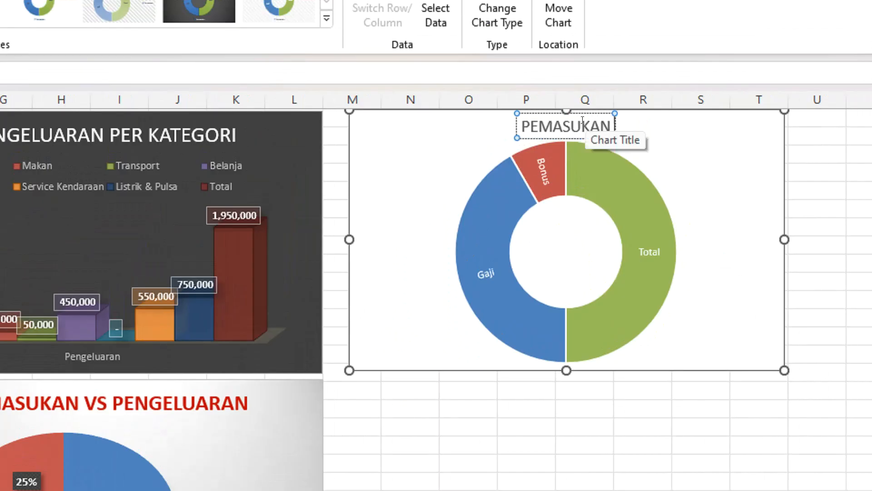
text( P)
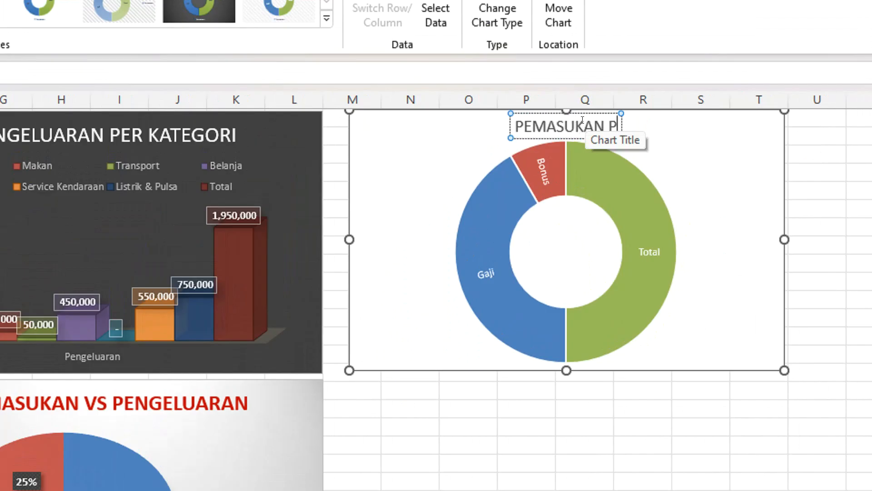
text(ER KATEGORI)
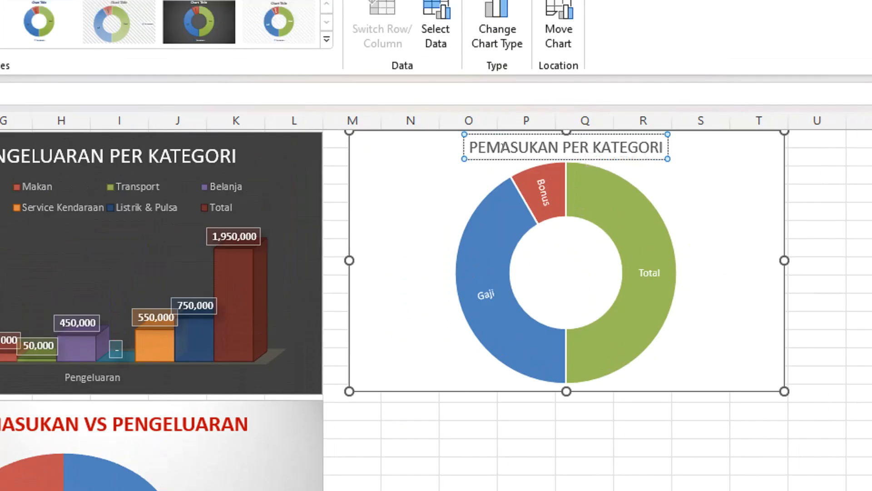
click(502, 146)
Apply the quick layout with a legend below the title and category names with values on the ring to the sunburst chart
click(422, 241)
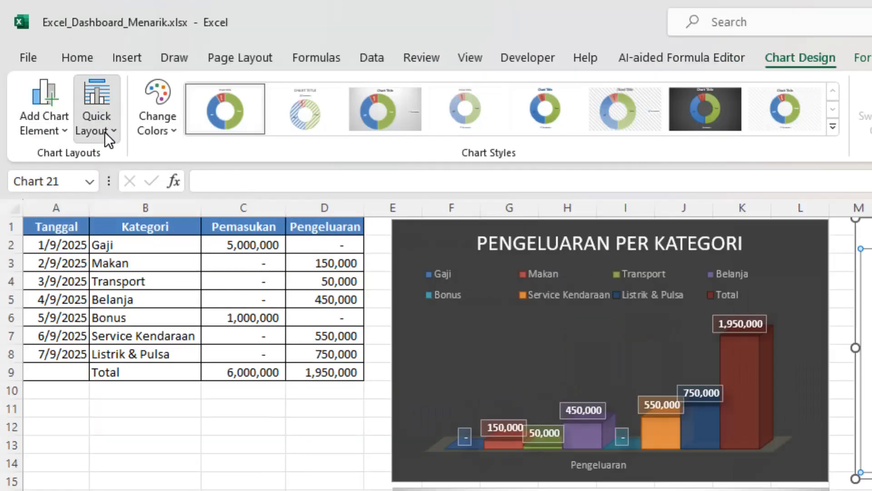
click(106, 133)
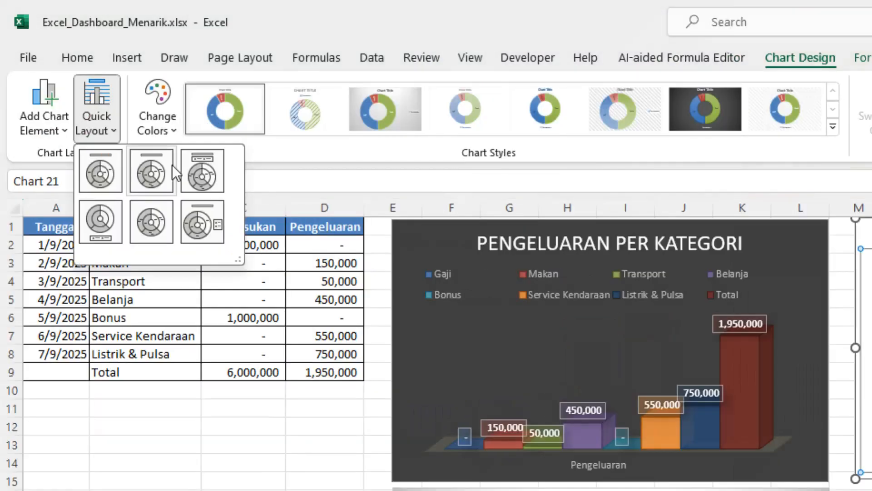
click(201, 174)
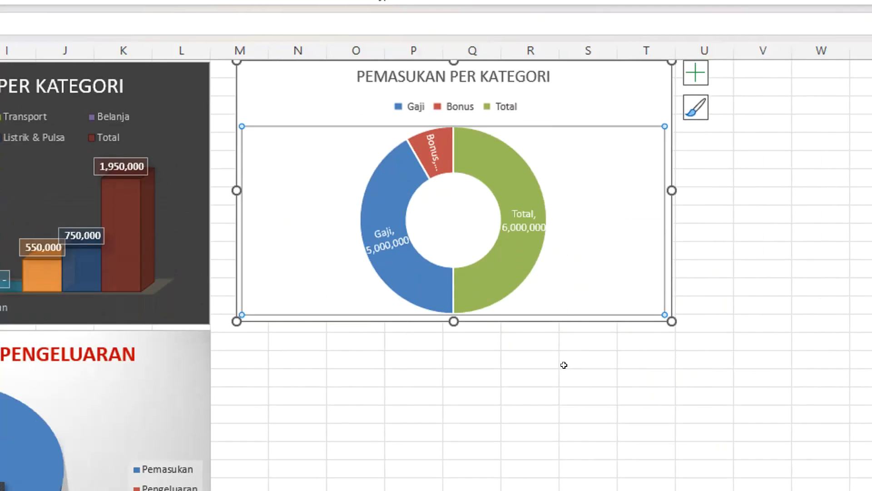
click(564, 365)
click(436, 148)
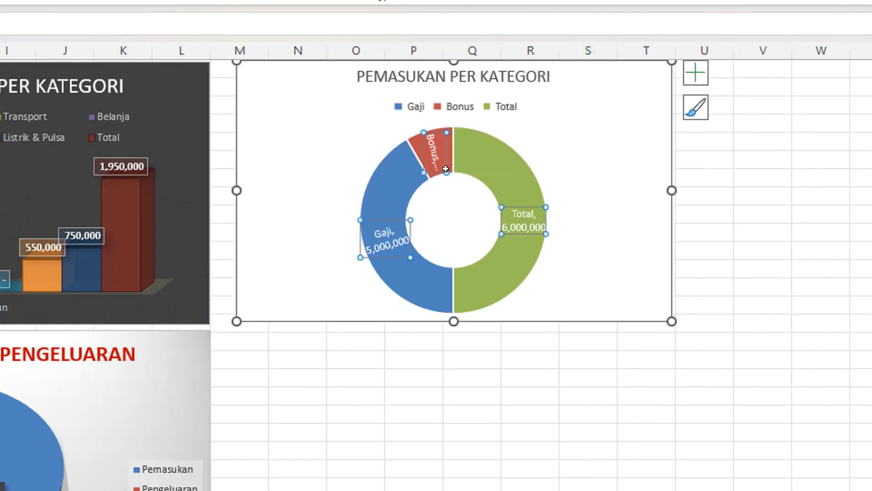
click(511, 174)
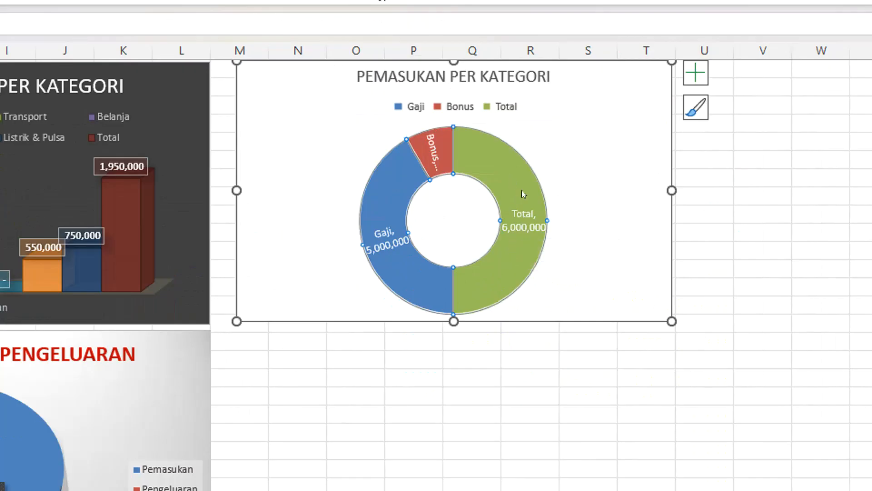
mouse_move(509, 248)
mouse_move(430, 174)
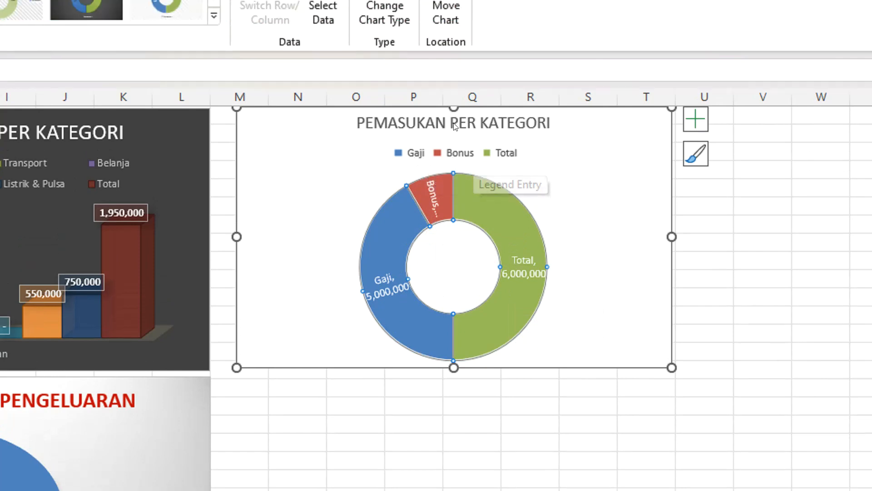
Make the sunburst chart's whole title bold and red, and deselect the chart
click(459, 89)
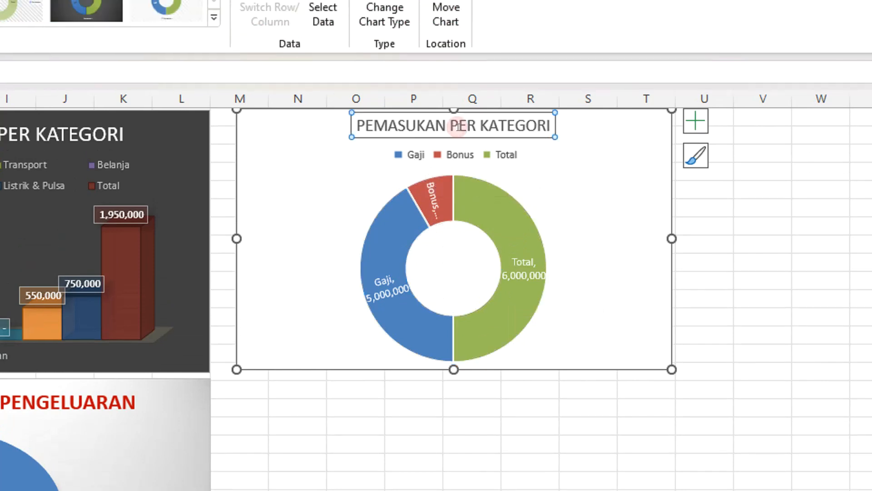
click(445, 126)
key(ctrl+a)
click(104, 58)
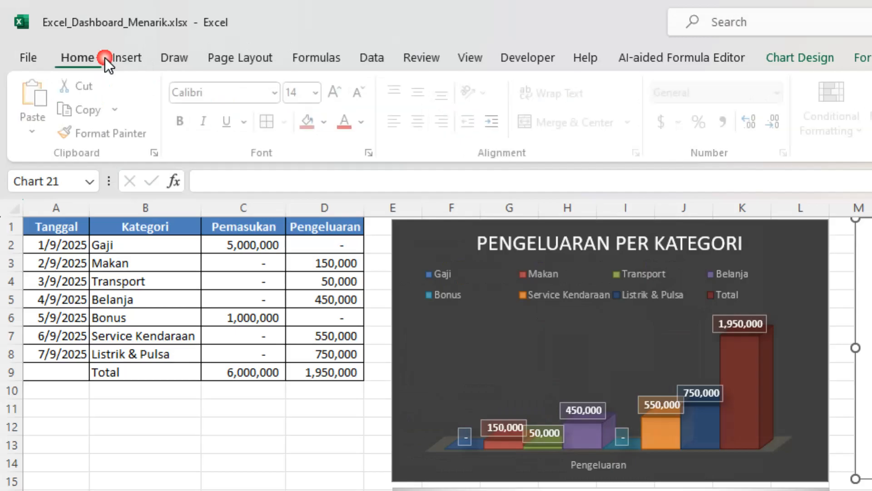
click(350, 130)
click(179, 123)
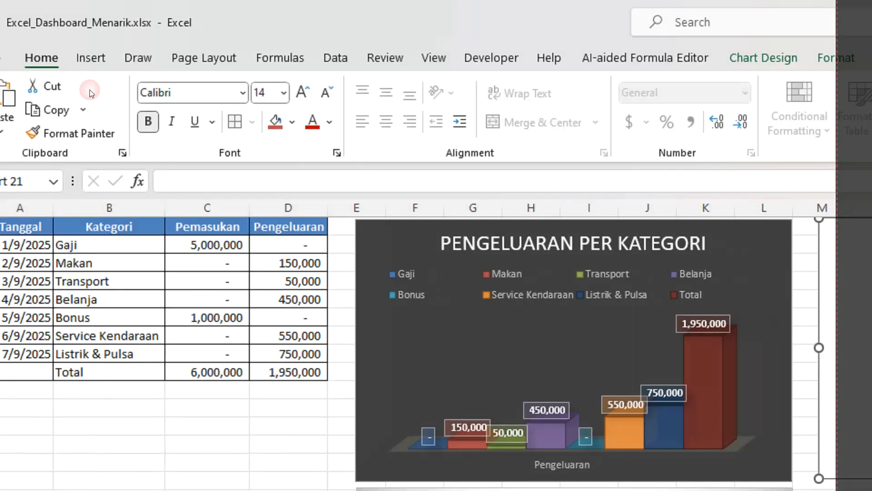
click(619, 349)
click(590, 367)
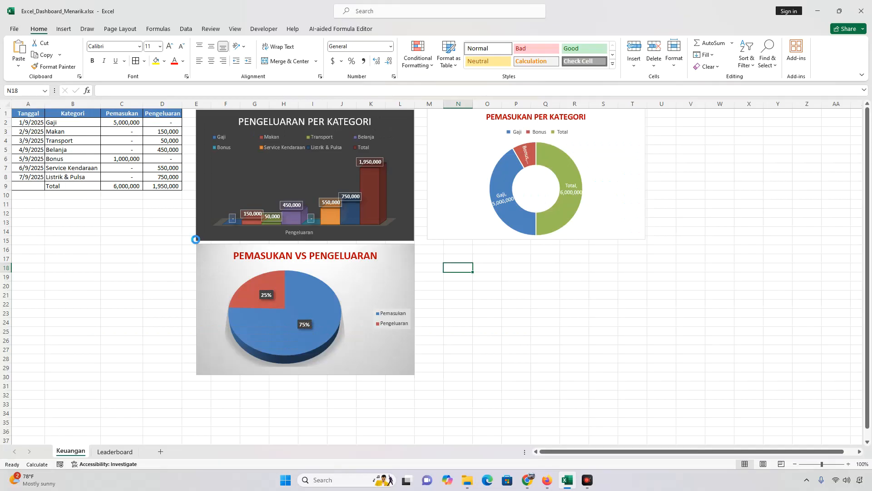
Set the Gaji income in the Pemasukan column to 1,000,000 to test the charts' updating
scroll(192, 235, up, 2)
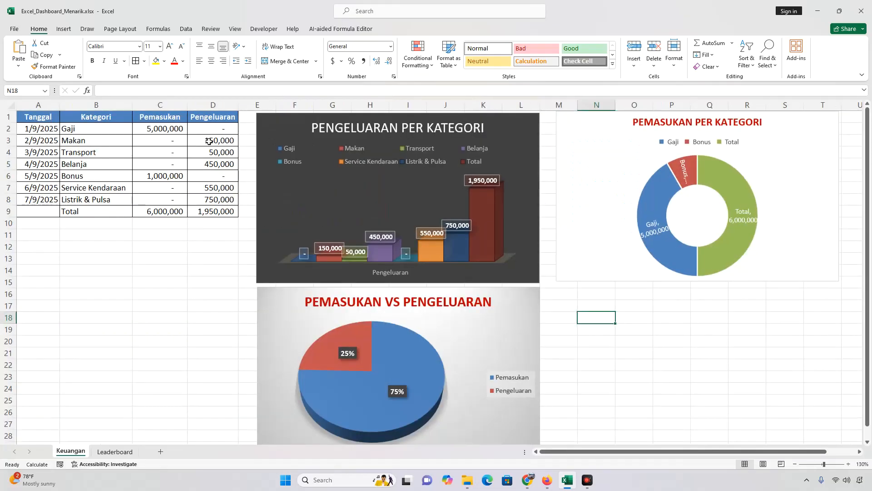
click(173, 130)
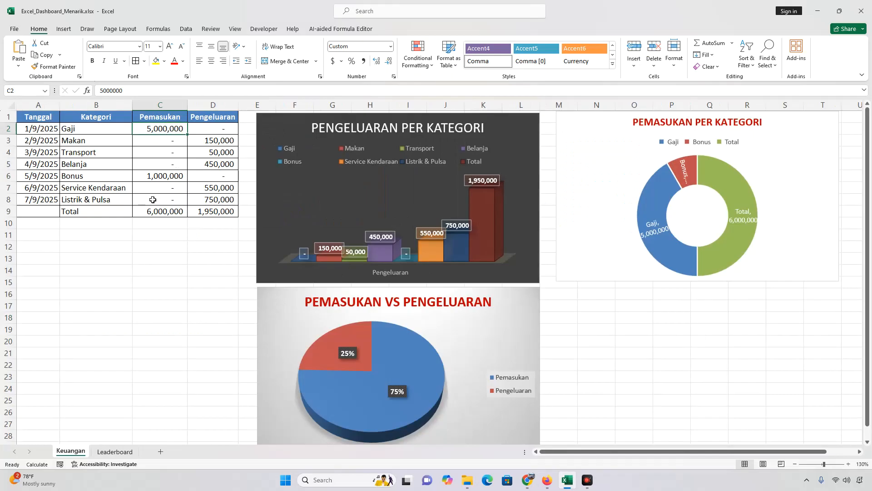
text(100000)
key(Return)
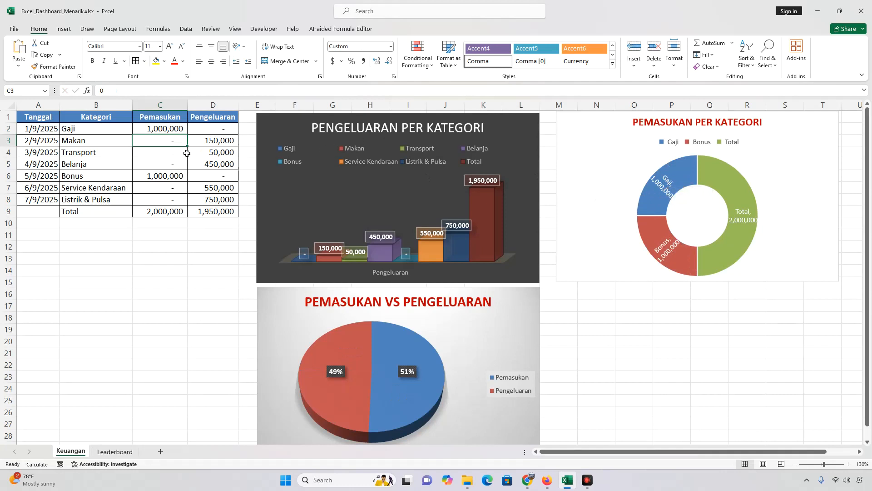
Set the Makan expense in the Pengeluaran column to 450,000
key(Right)
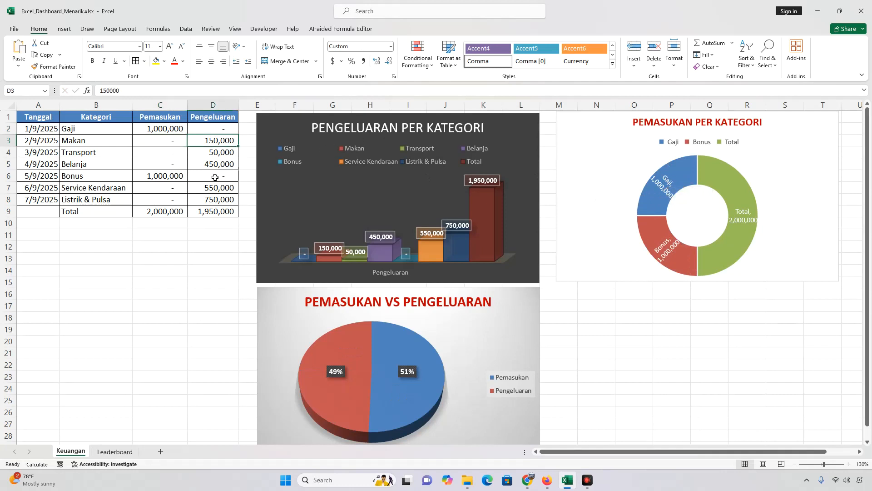
text(450000)
key(Return)
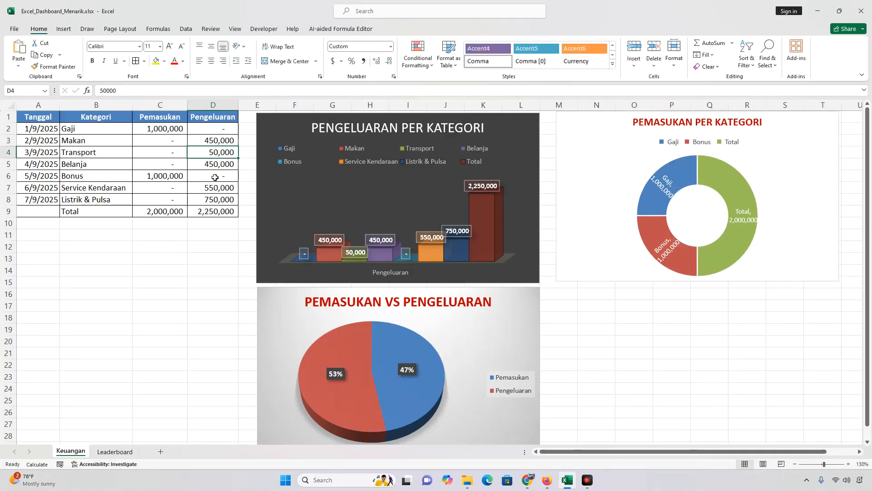